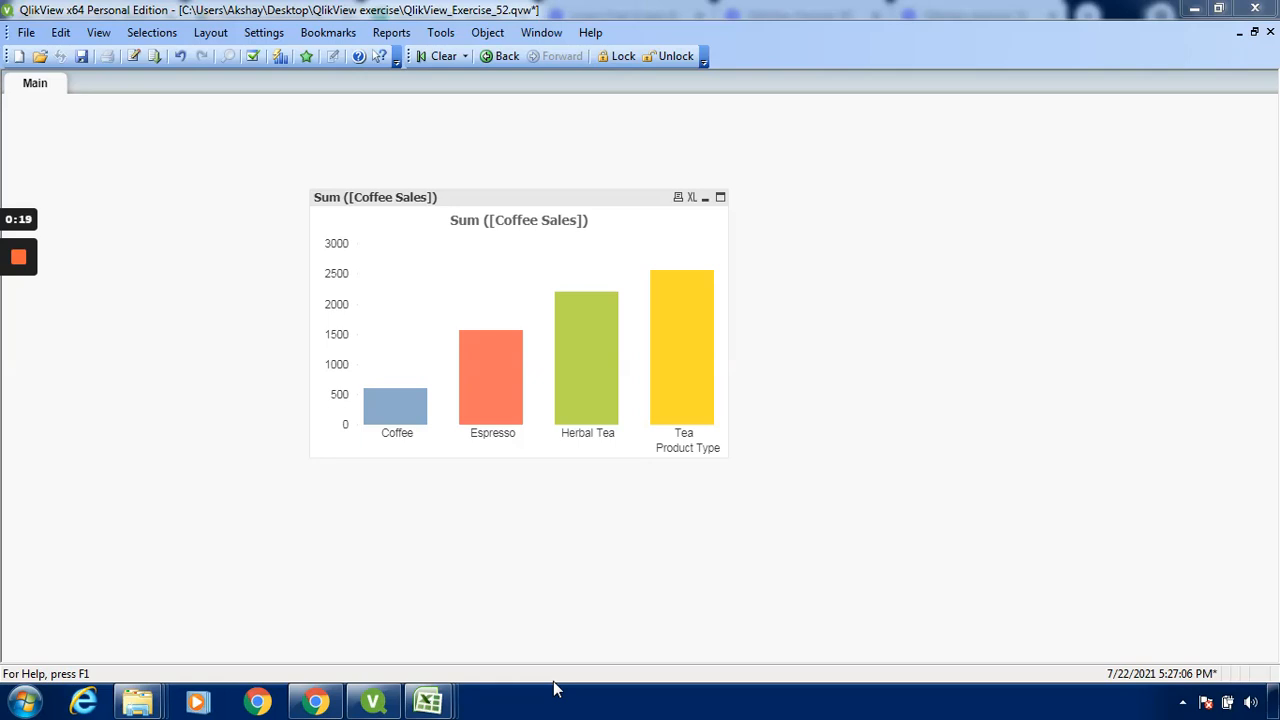
pyautogui.rightClick(866, 306)
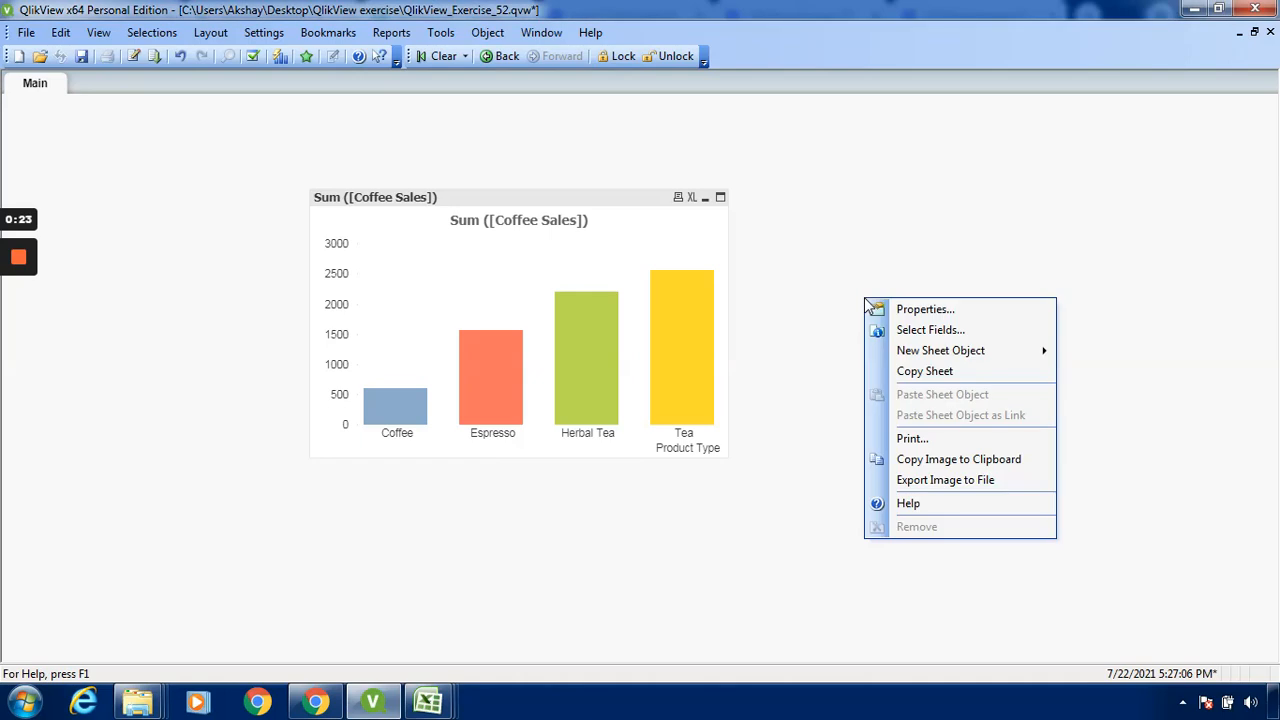
pyautogui.moveTo(945, 352)
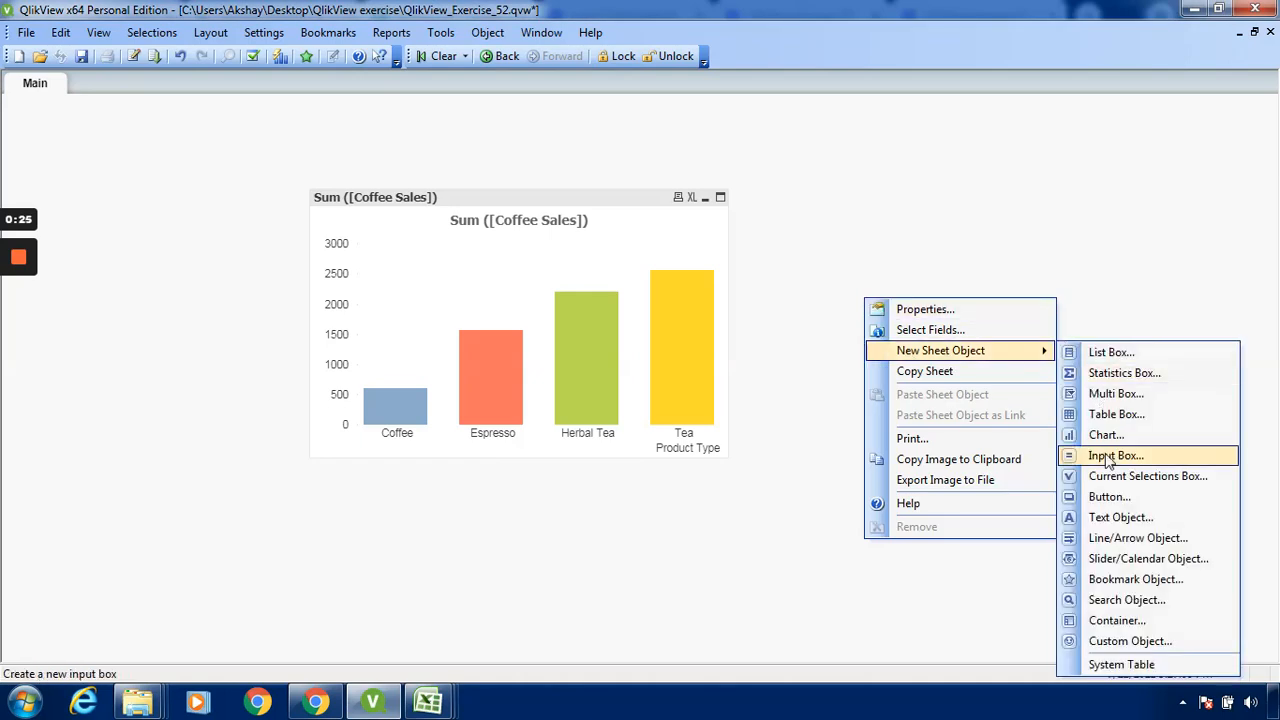
pyautogui.click(916, 207)
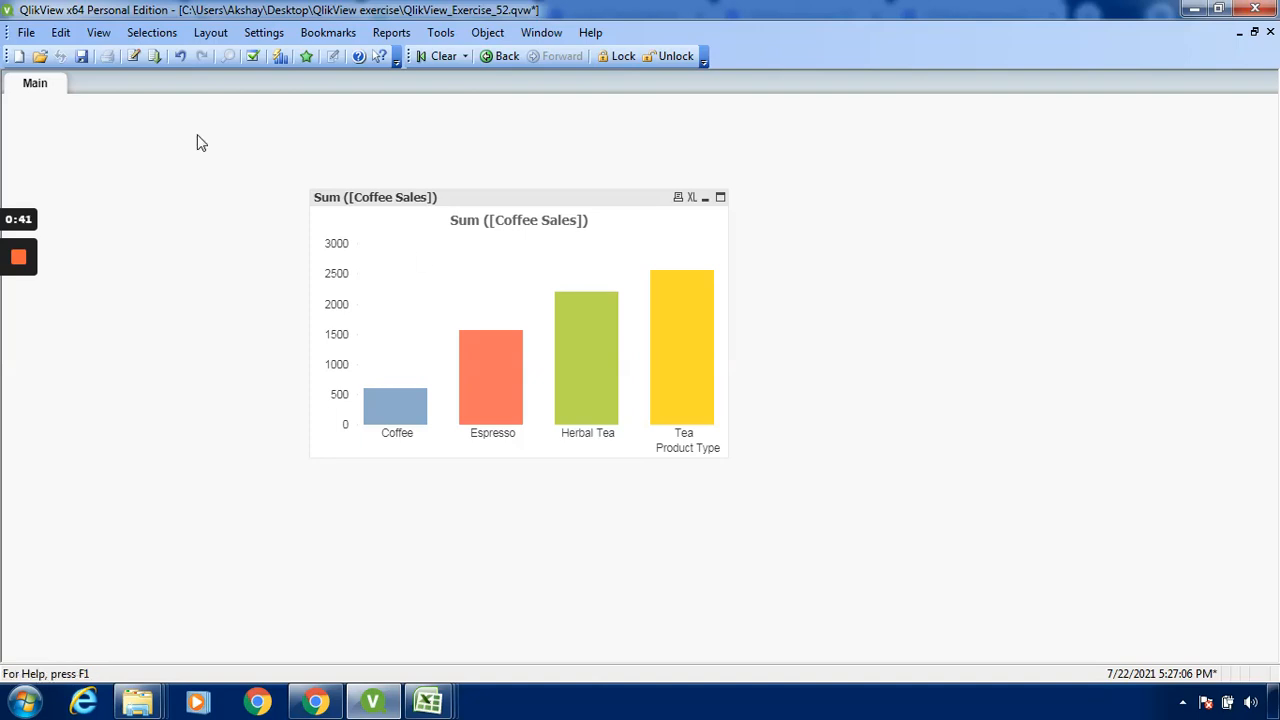
# Review the document's load script with its SET variables and the coffee sales table load, and close the editor
pyautogui.click(22, 35)
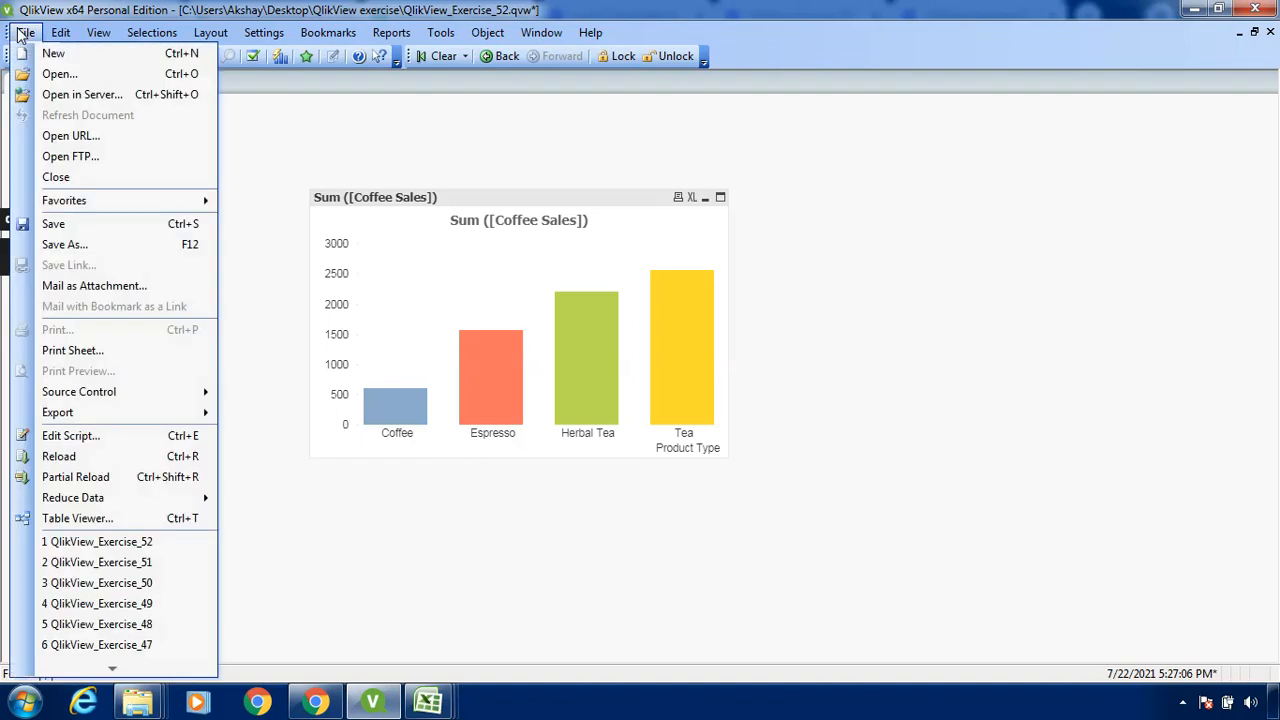
pyautogui.click(70, 437)
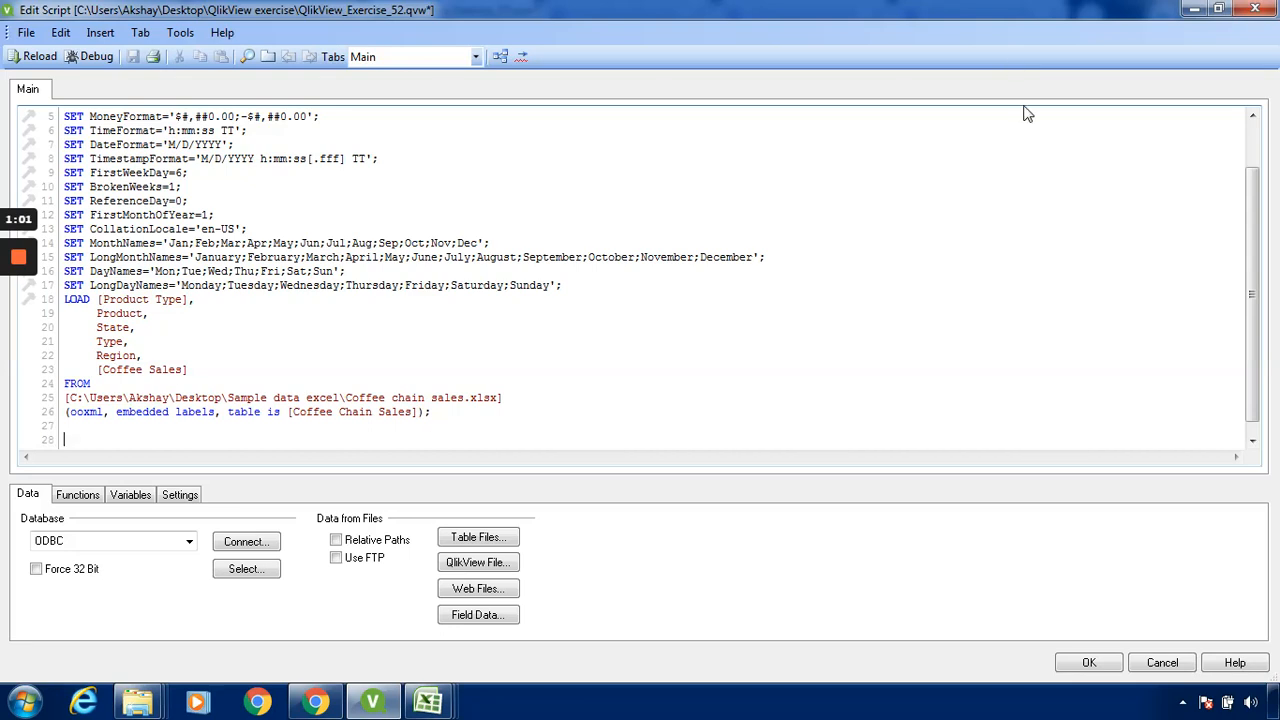
pyautogui.click(1089, 663)
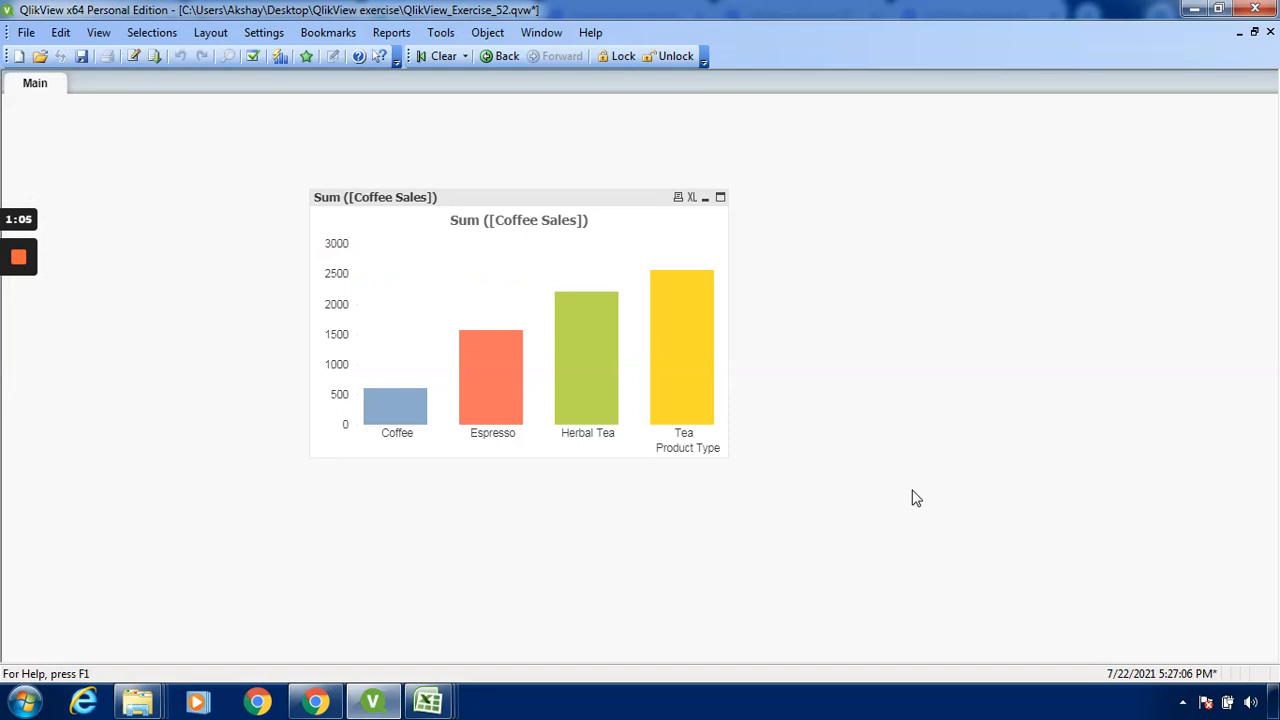
# Inspect the coffee sales chart's conditional show expression and the variable used in it, and close the chart properties
pyautogui.rightClick(530, 207)
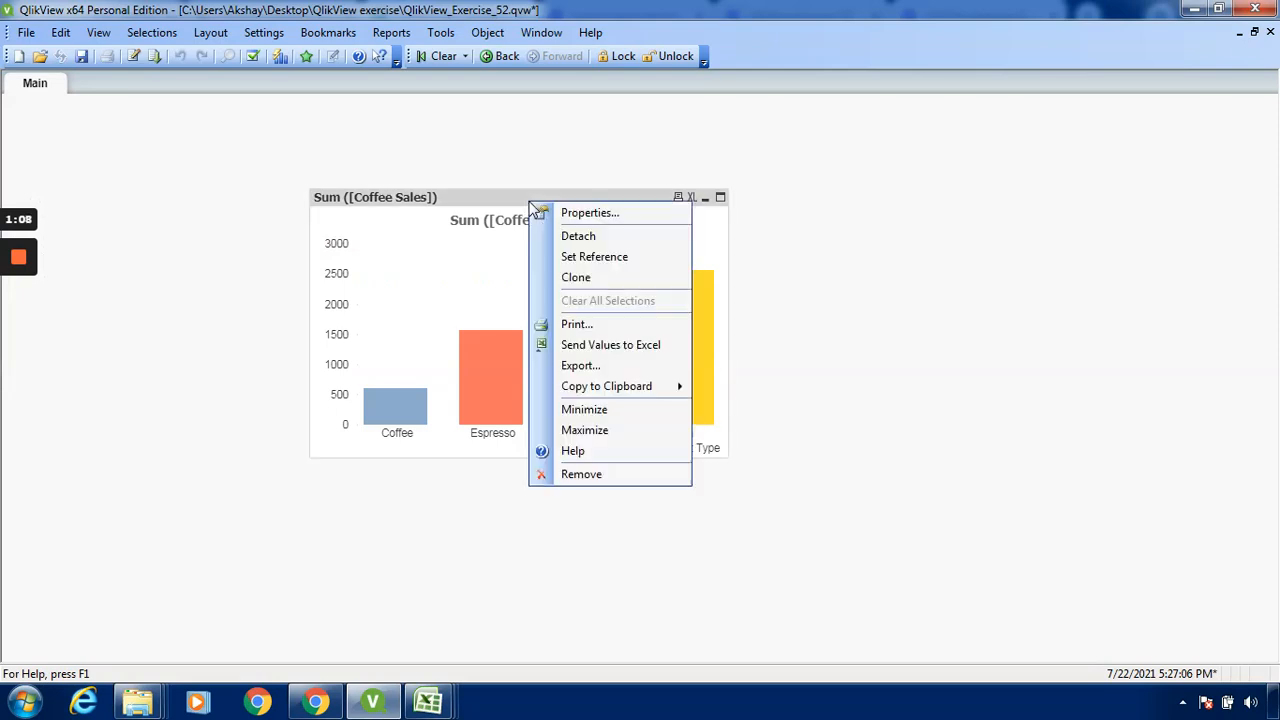
pyautogui.click(572, 213)
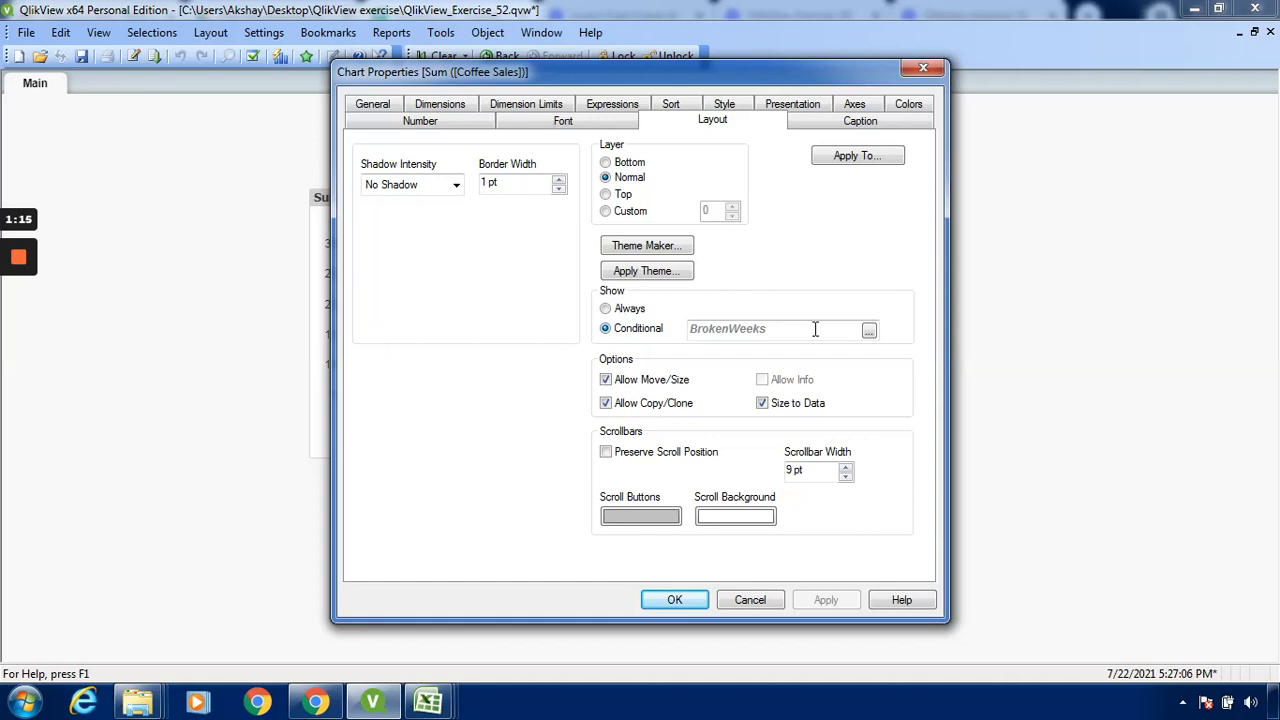
pyautogui.click(869, 331)
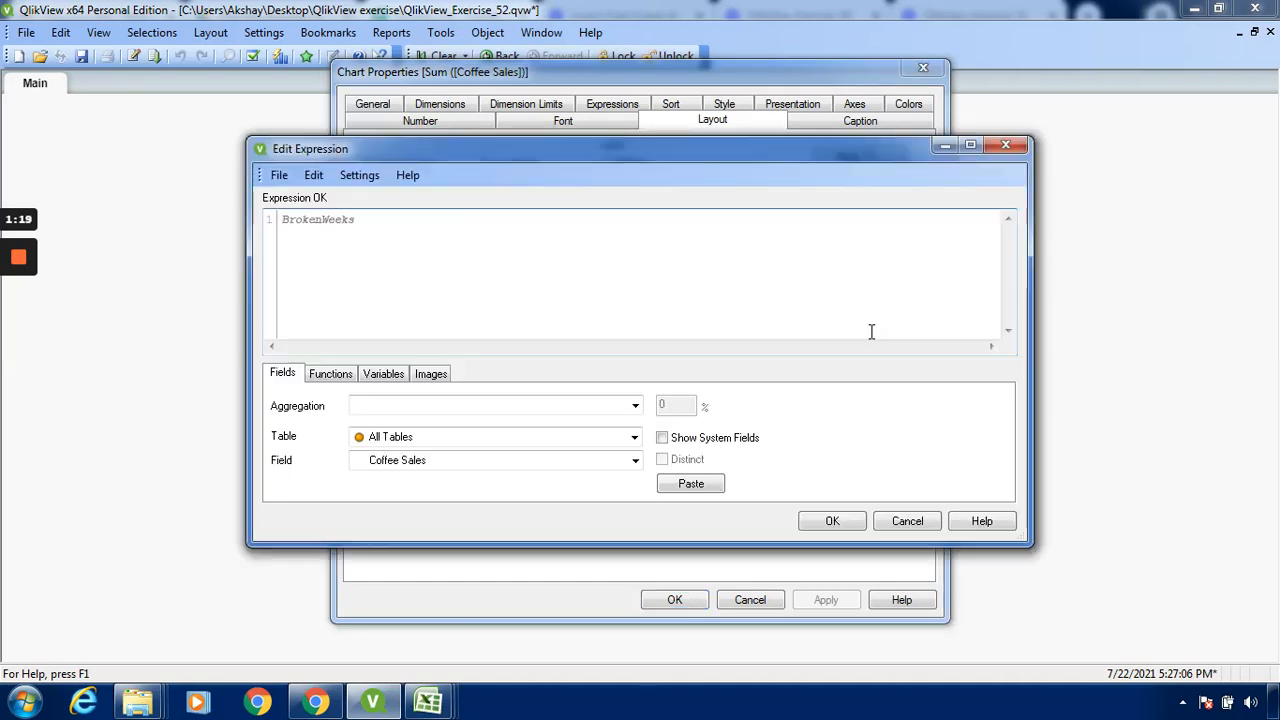
pyautogui.click(392, 383)
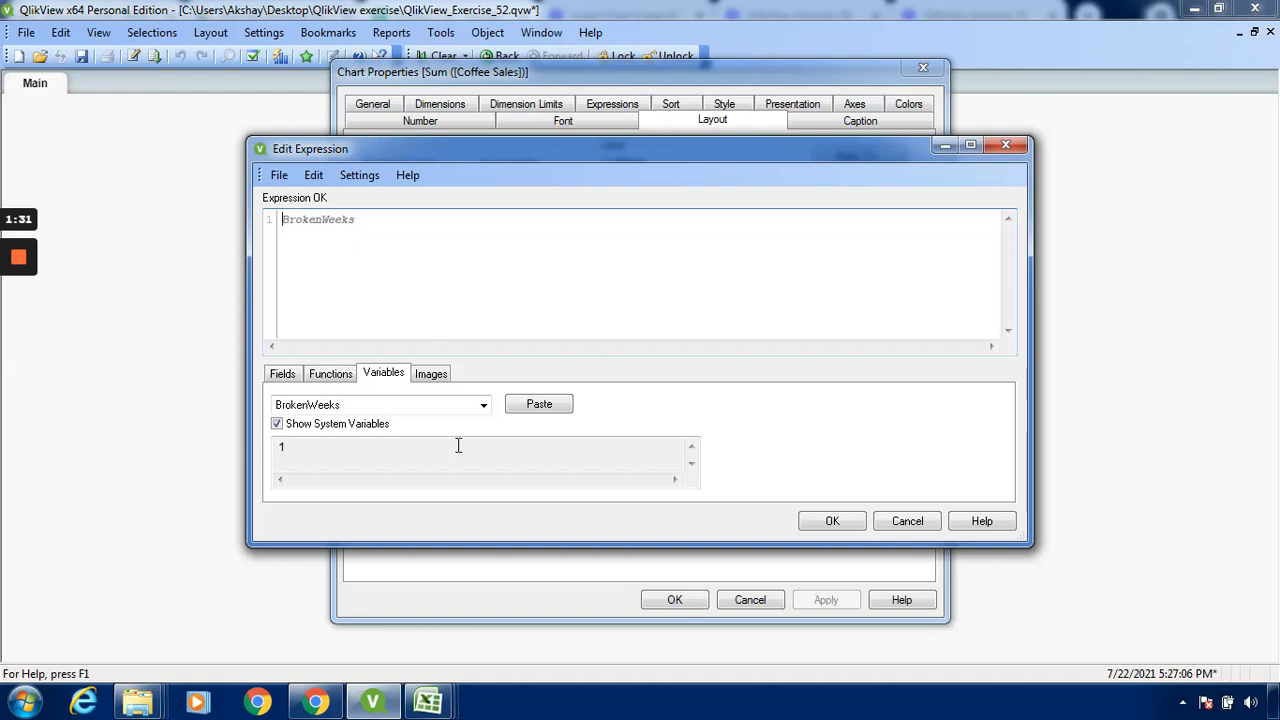
pyautogui.click(850, 521)
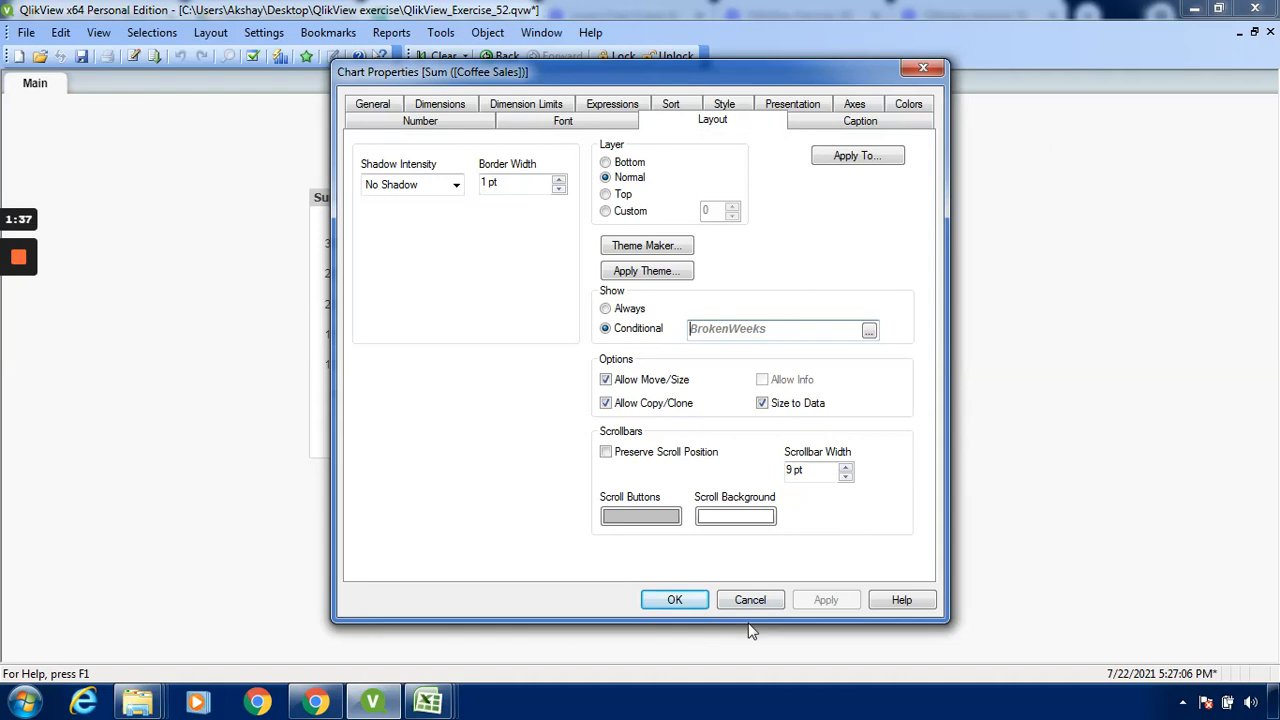
pyautogui.click(674, 600)
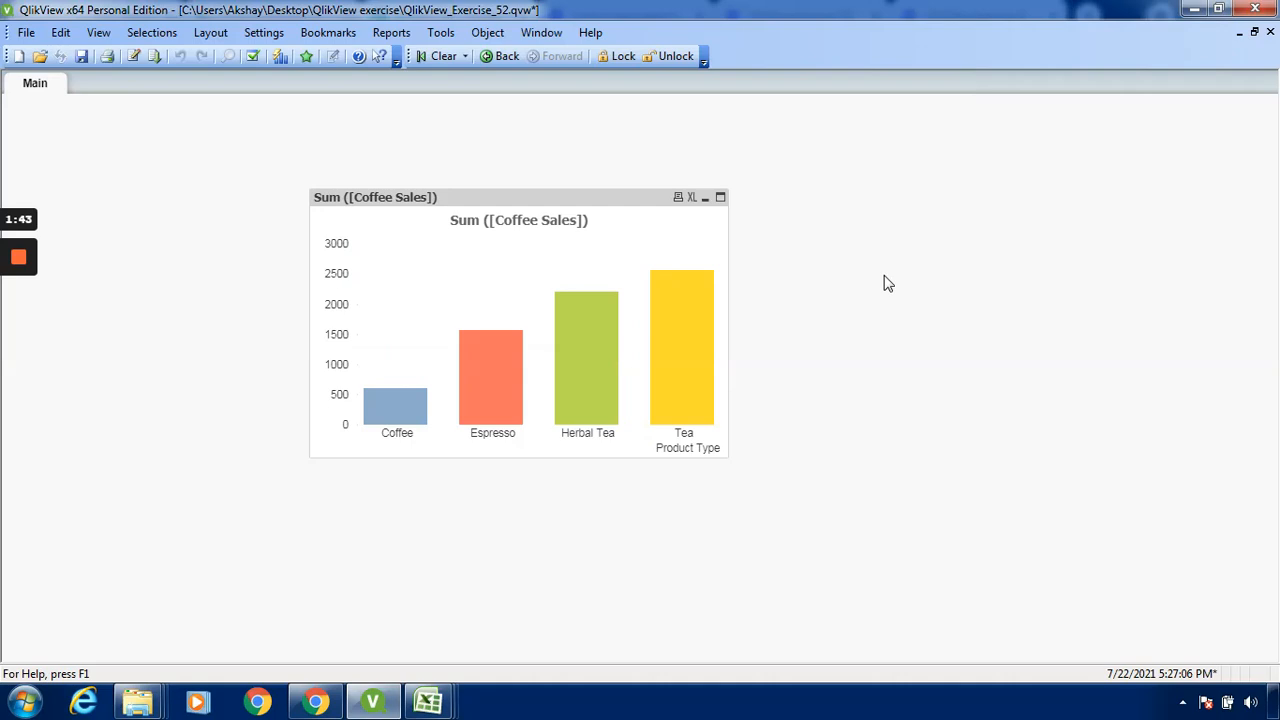
# Create a new button object on the sheet with the text "Show"
pyautogui.rightClick(845, 266)
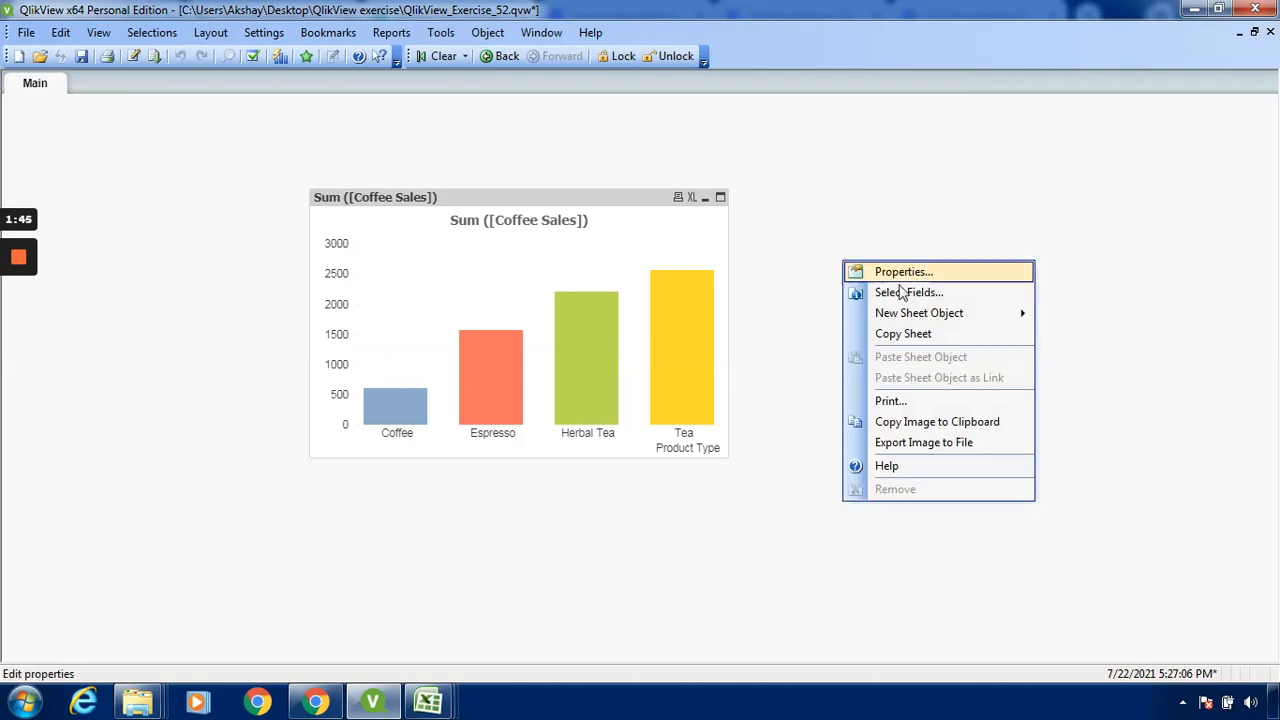
pyautogui.moveTo(906, 312)
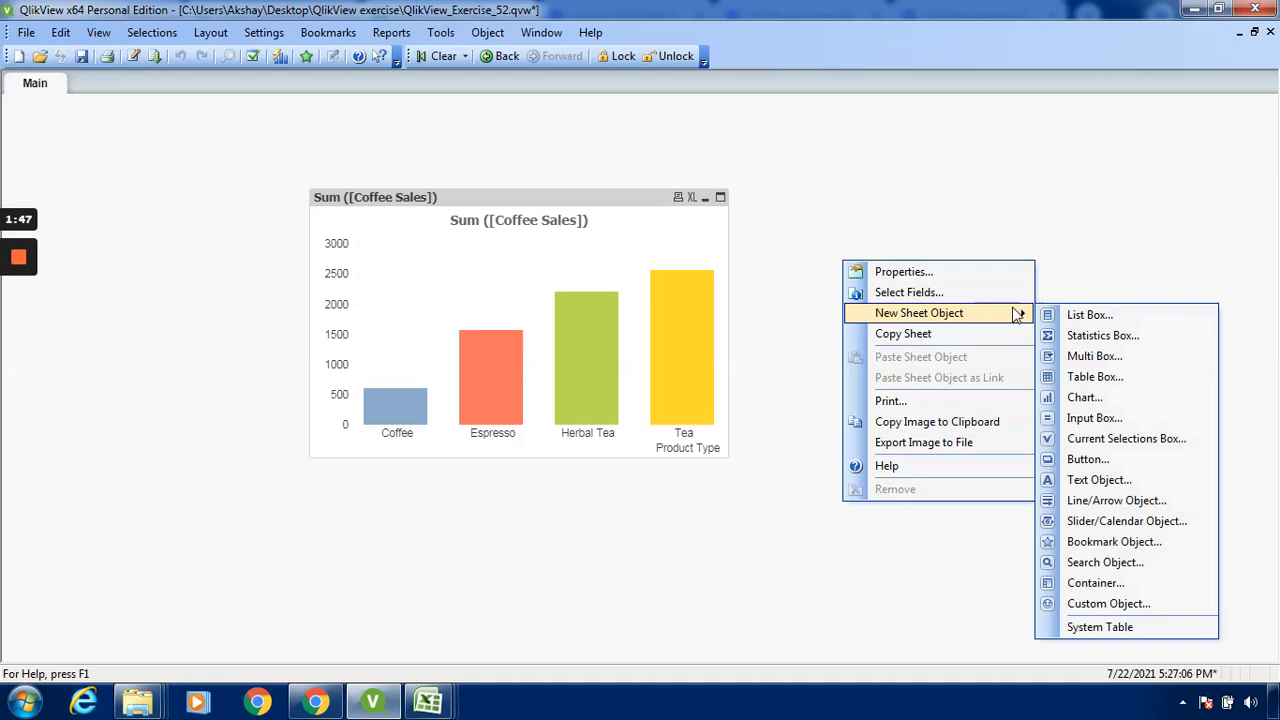
pyautogui.click(1087, 459)
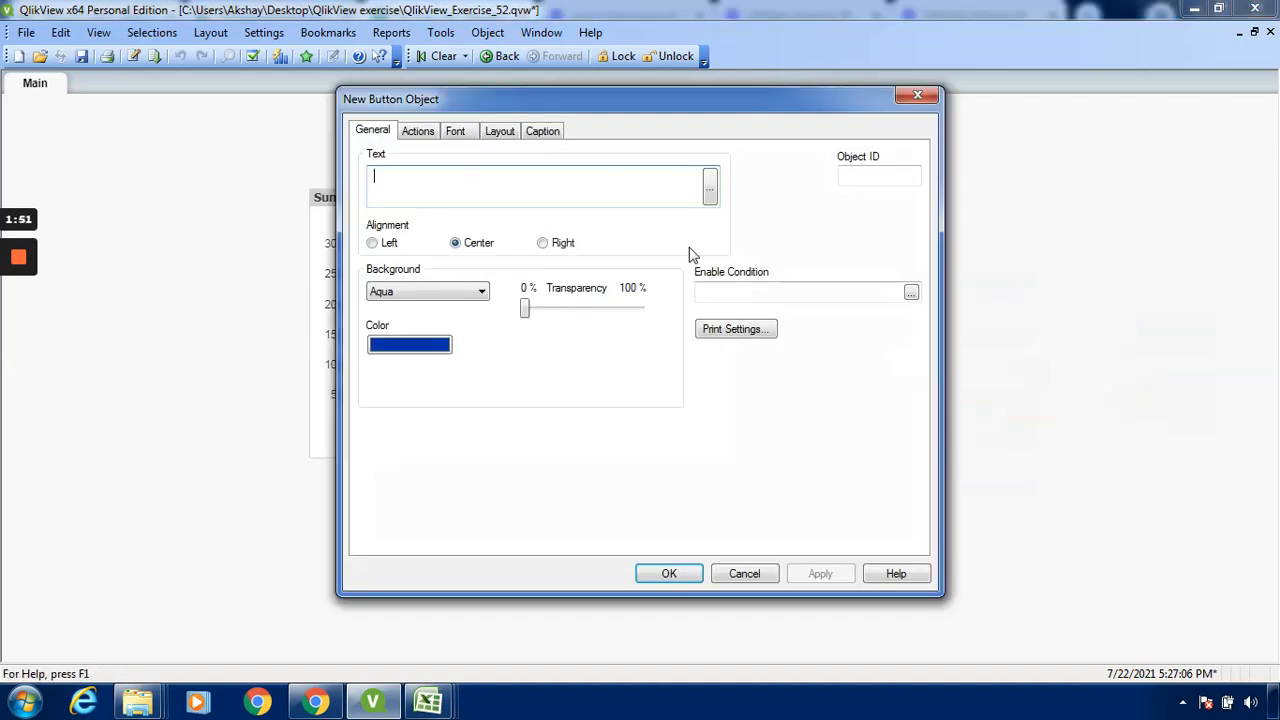
pyautogui.write('/////')
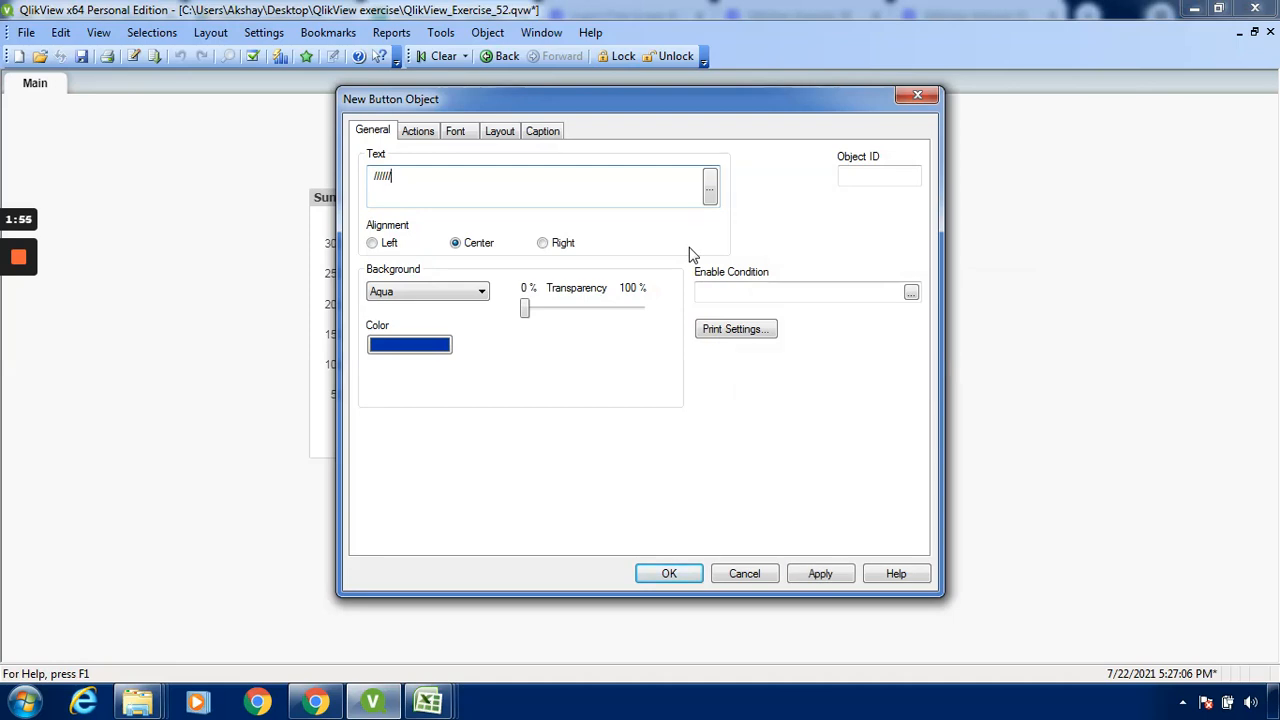
pyautogui.press('BackSpace')
pyautogui.press('BackSpace')
pyautogui.press('BackSpace')
pyautogui.press('BackSpace')
pyautogui.press('BackSpace')
pyautogui.write('Show')
# Add an external Set Variable action to the Show button
pyautogui.click(426, 133)
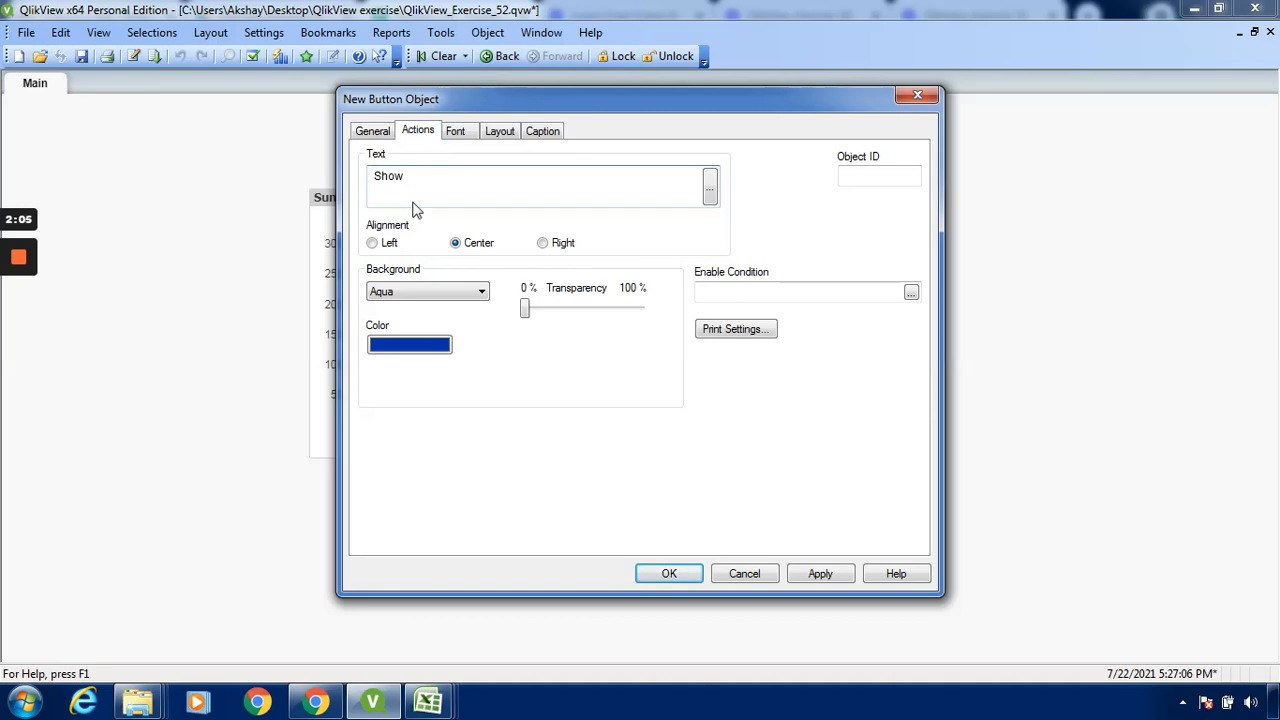
pyautogui.click(396, 277)
pyautogui.click(470, 298)
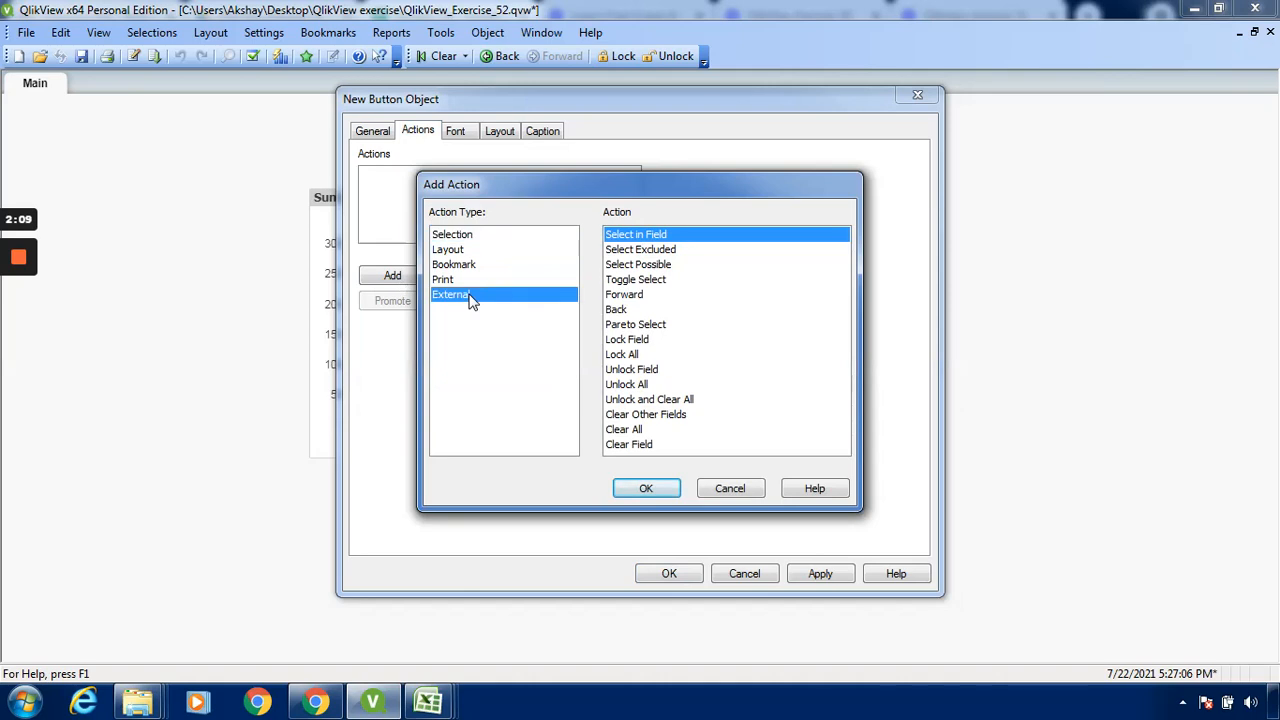
pyautogui.click(647, 311)
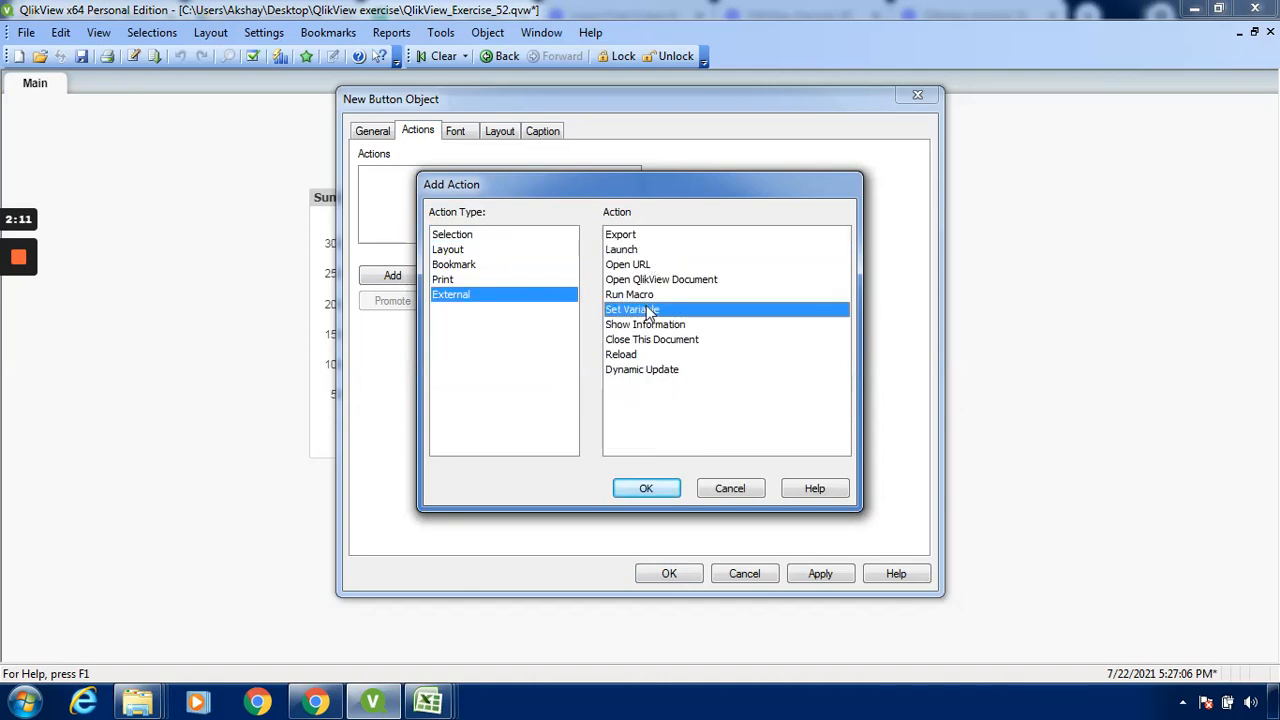
pyautogui.click(647, 488)
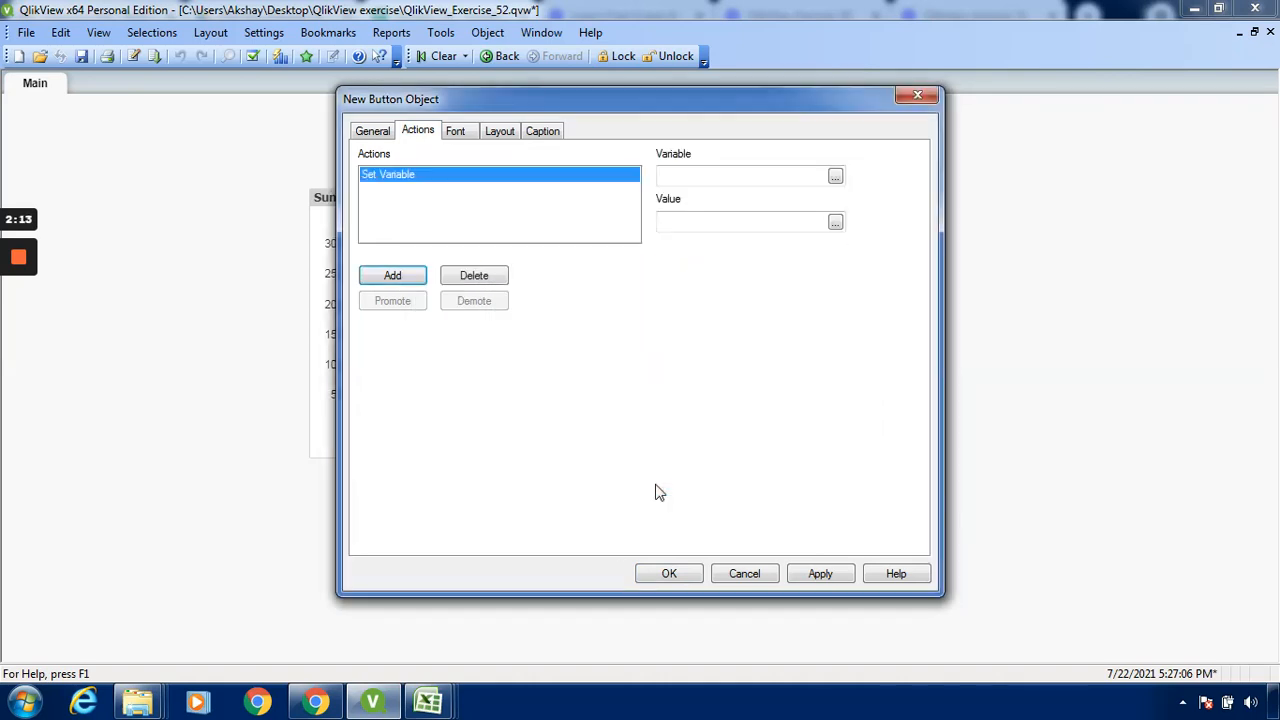
# Have the Show button's action set the variable BrokenWeeks to 1, and place the button on the sheet
pyautogui.click(836, 177)
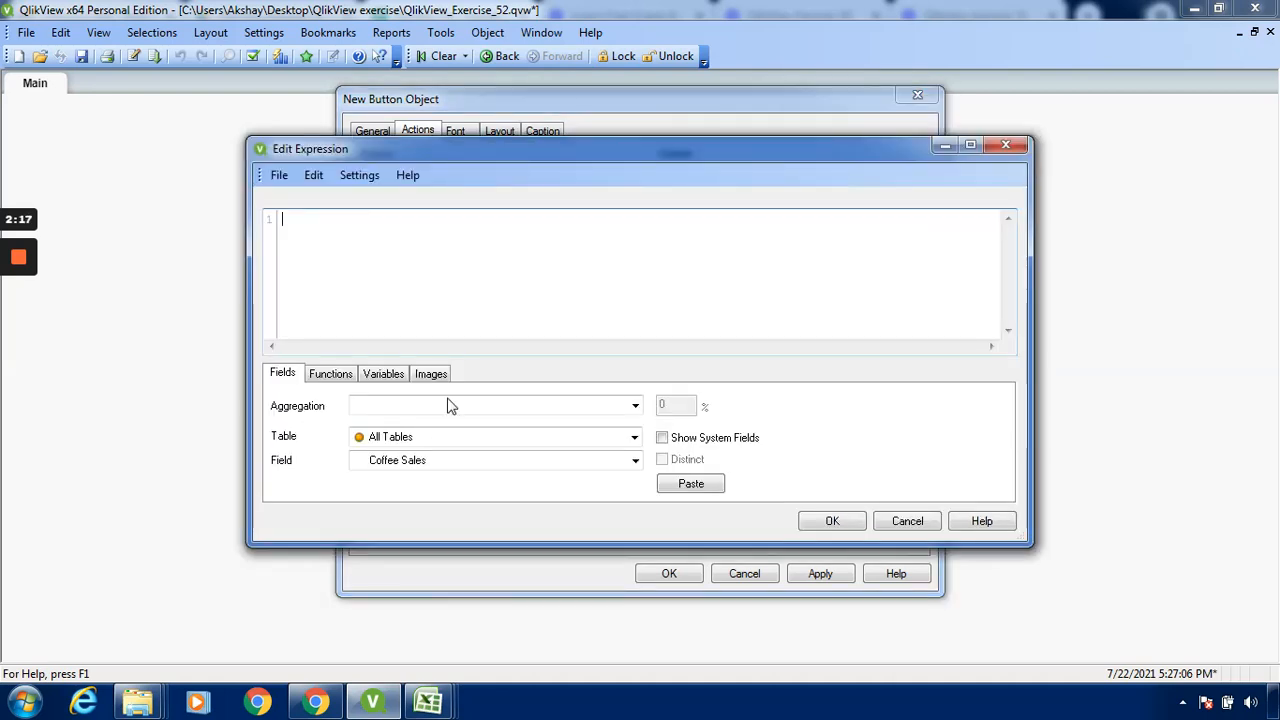
pyautogui.click(383, 373)
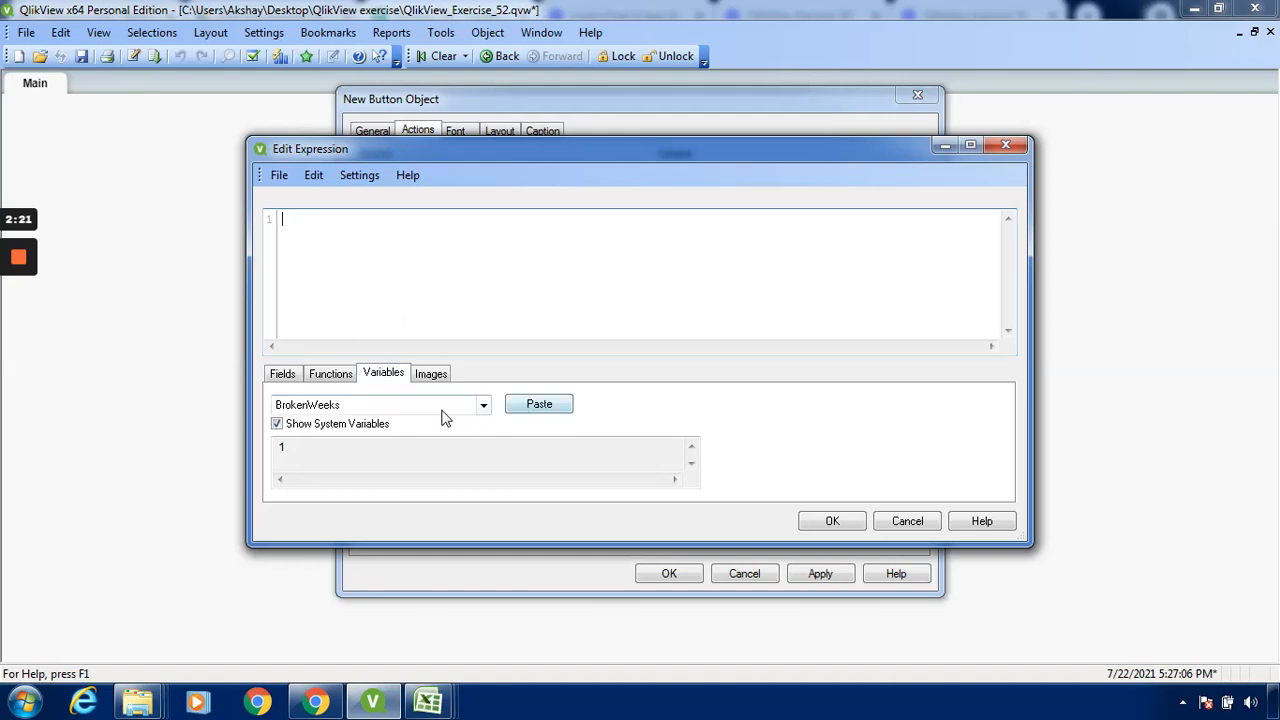
pyautogui.click(536, 410)
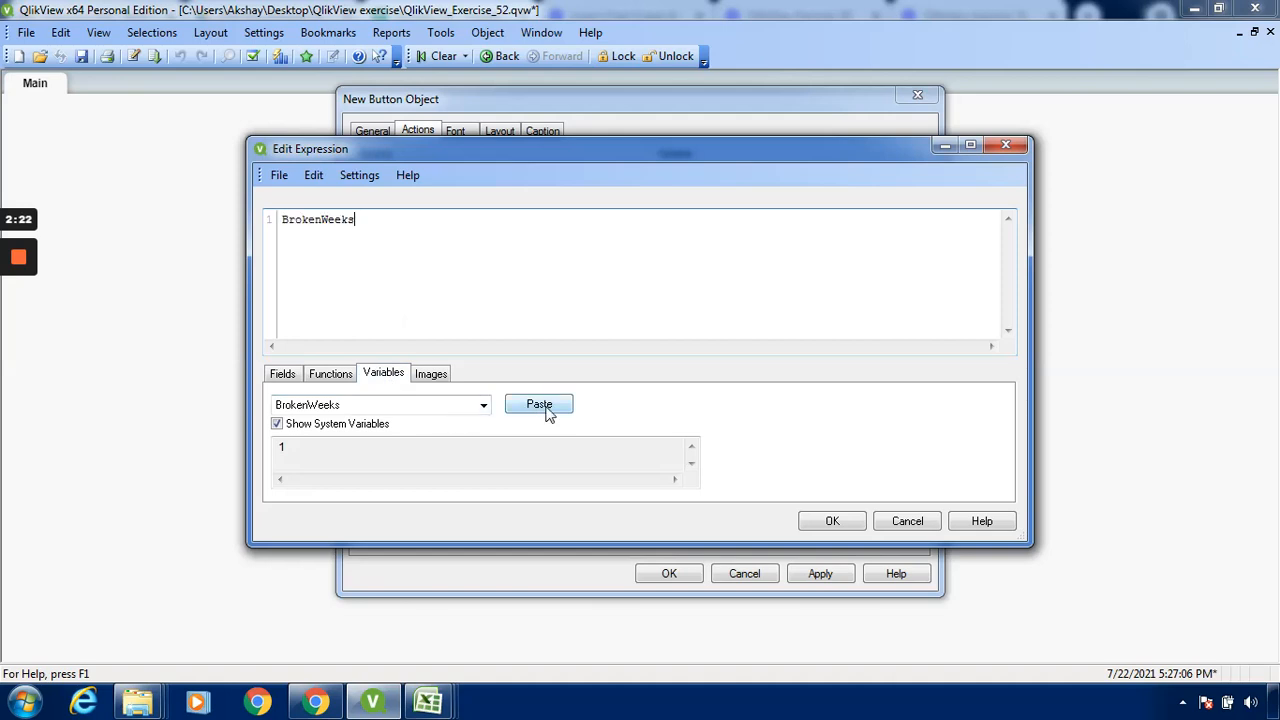
pyautogui.click(840, 528)
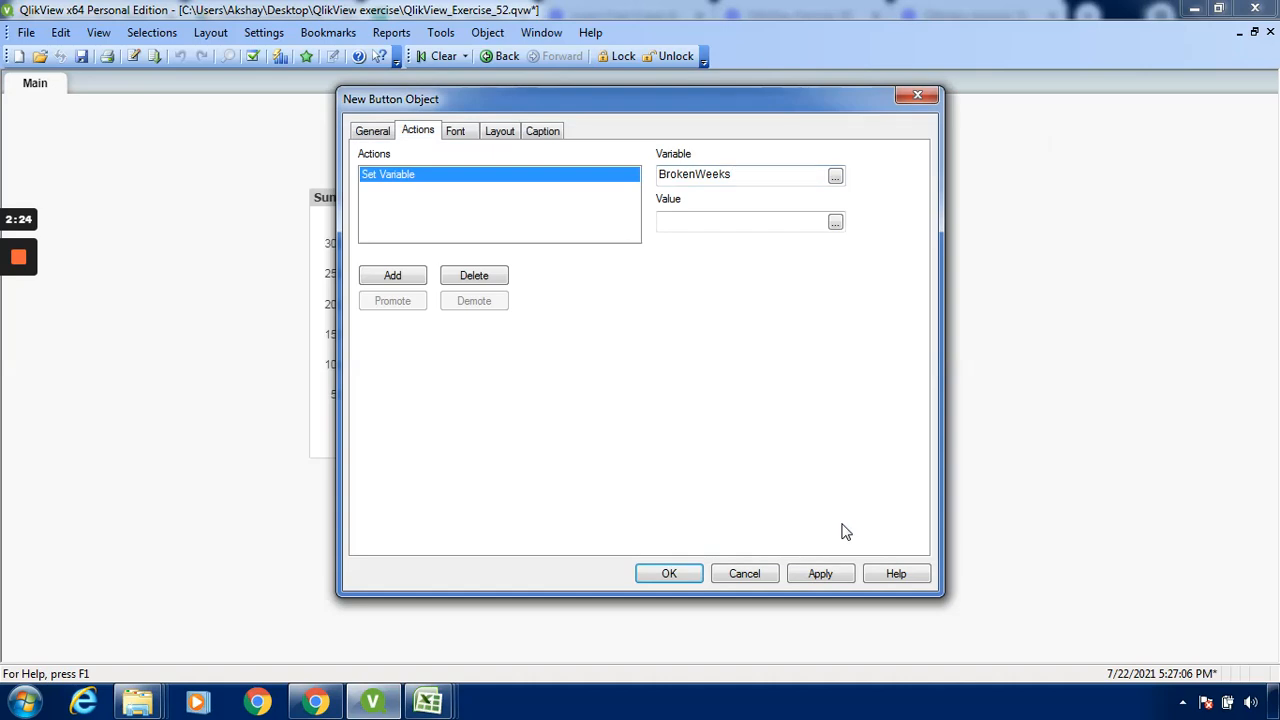
pyautogui.click(768, 224)
pyautogui.write('1')
pyautogui.click(818, 573)
pyautogui.click(661, 573)
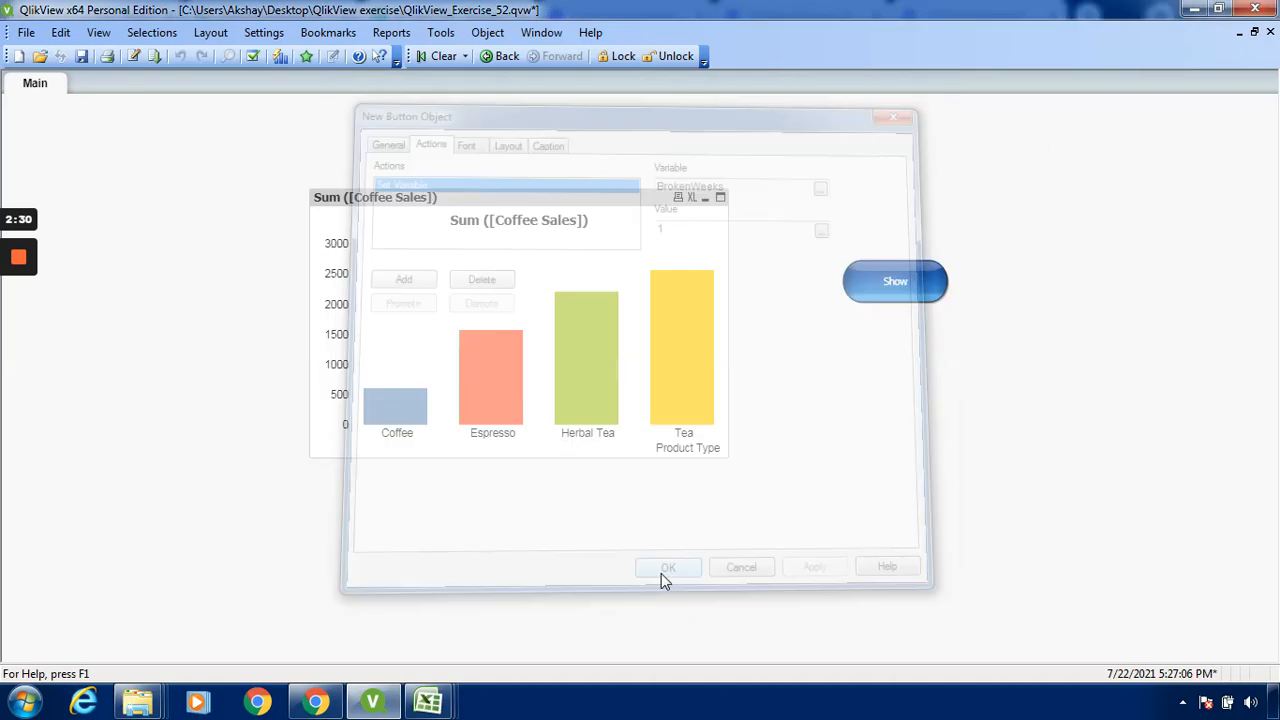
# Move the Show button to just below the lower-left part of the coffee sales chart
pyautogui.click(905, 285)
pyautogui.hotkey('ctrl', 'v')
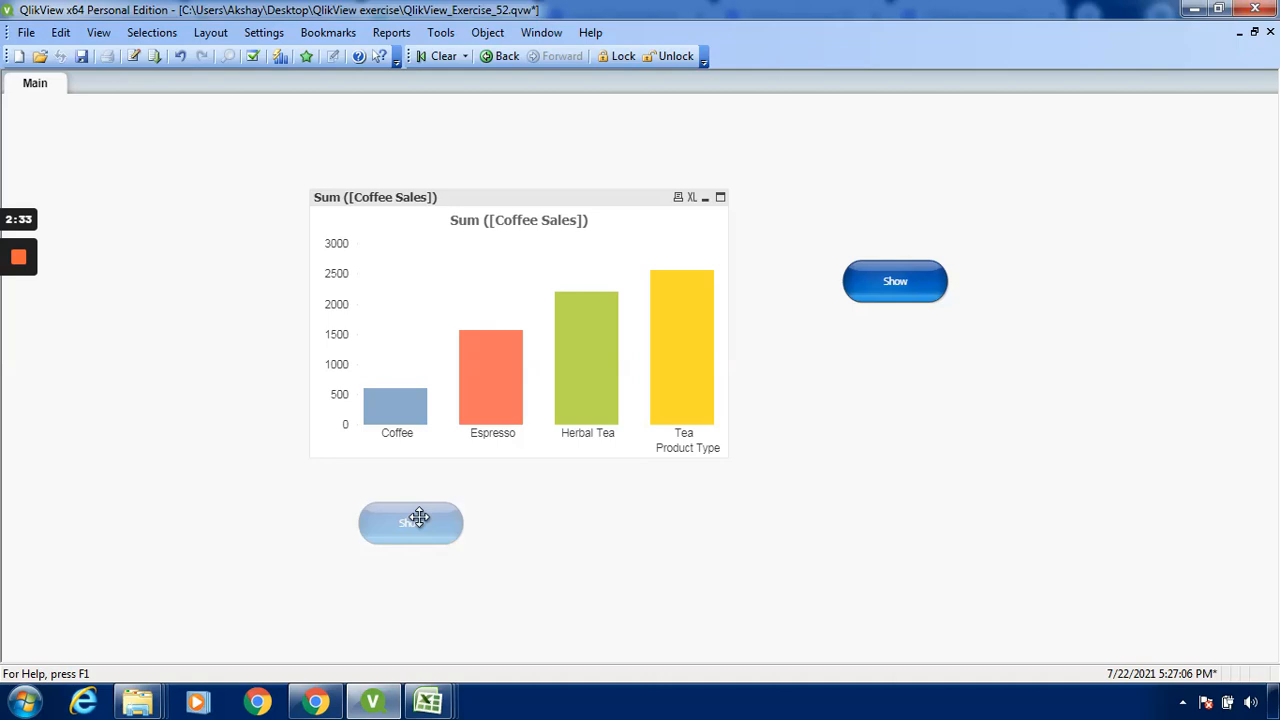
pyautogui.click(390, 507)
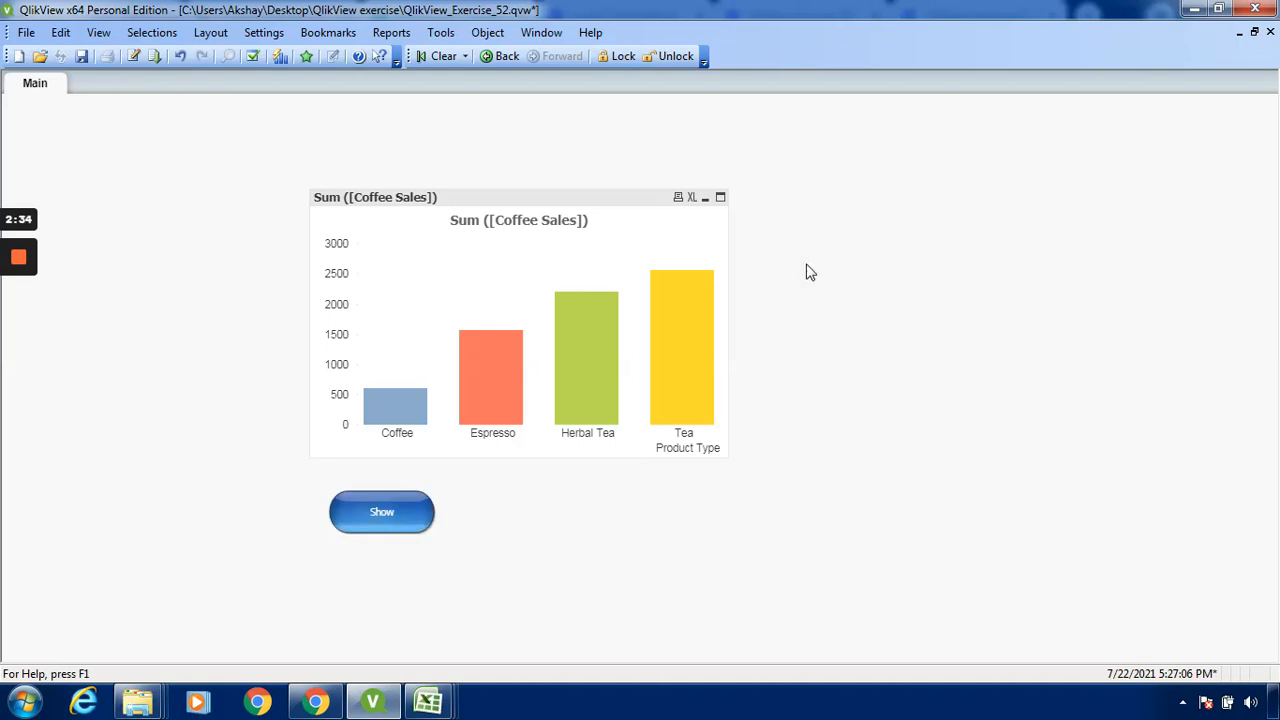
# Create a second button object on the sheet with the text "Hide"
pyautogui.rightClick(810, 272)
pyautogui.moveTo(916, 325)
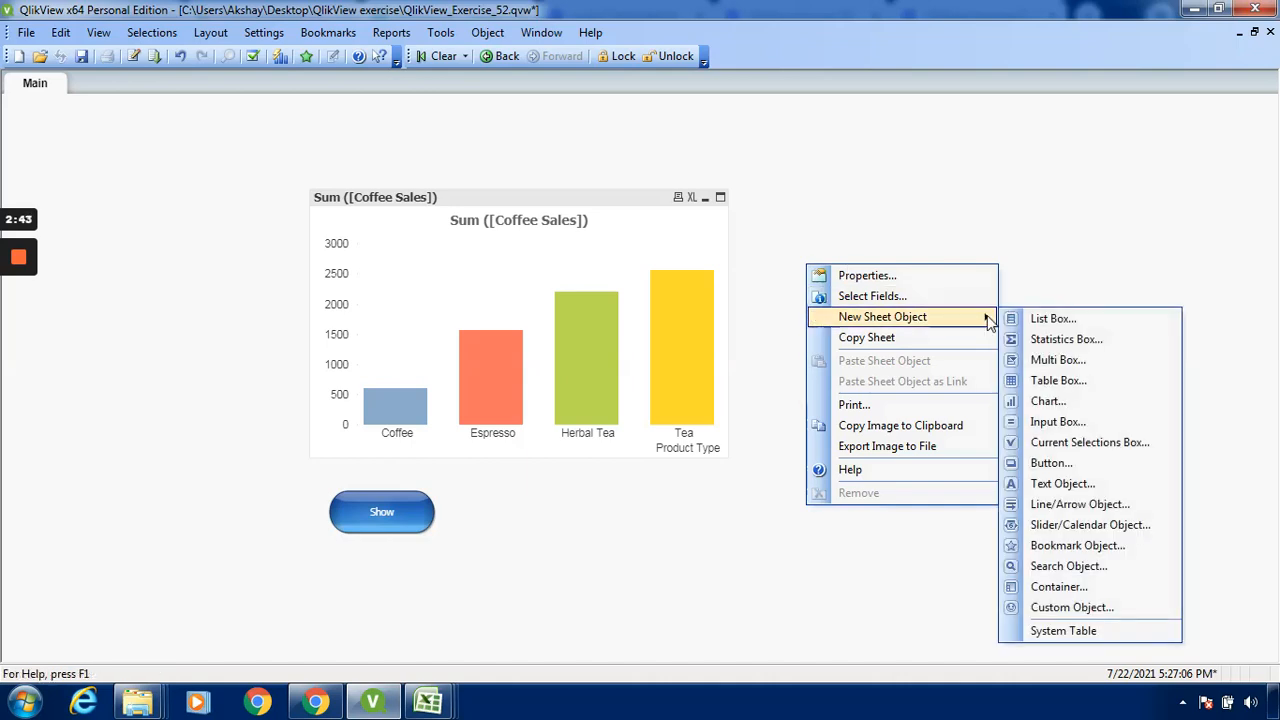
pyautogui.click(1066, 464)
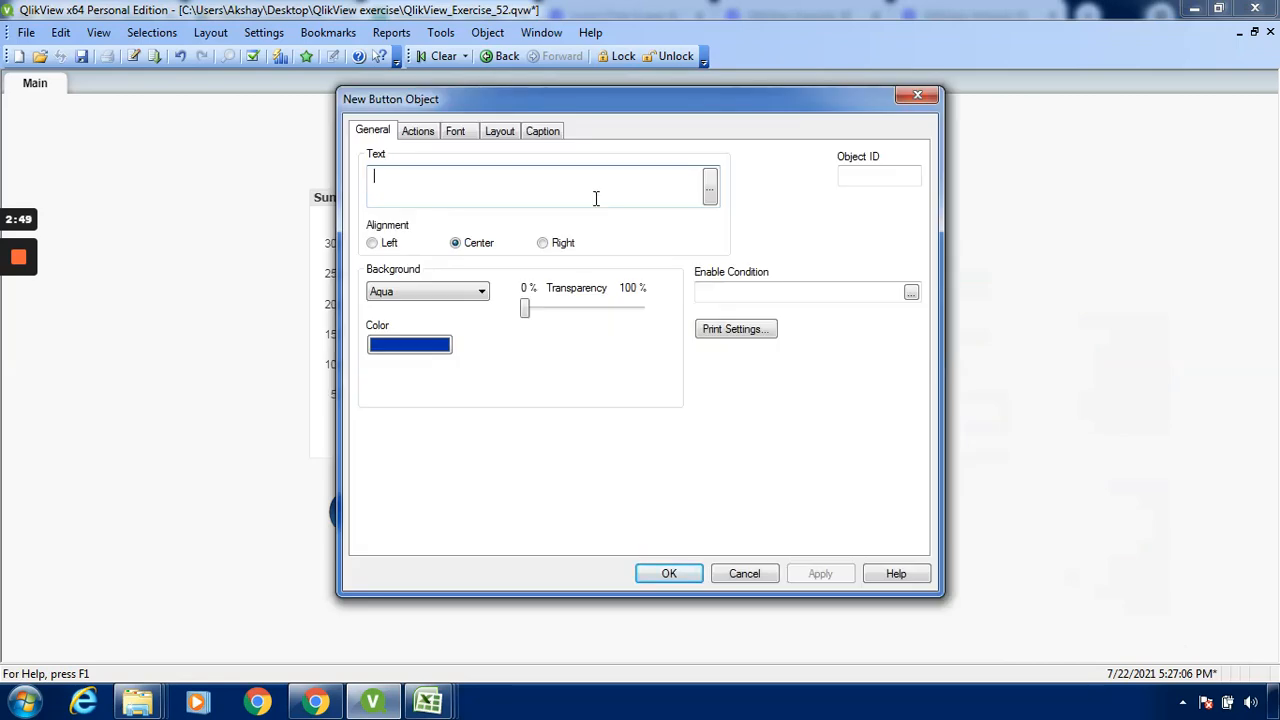
pyautogui.write('Hide')
# Add an external Set Variable action to the Hide button
pyautogui.click(419, 134)
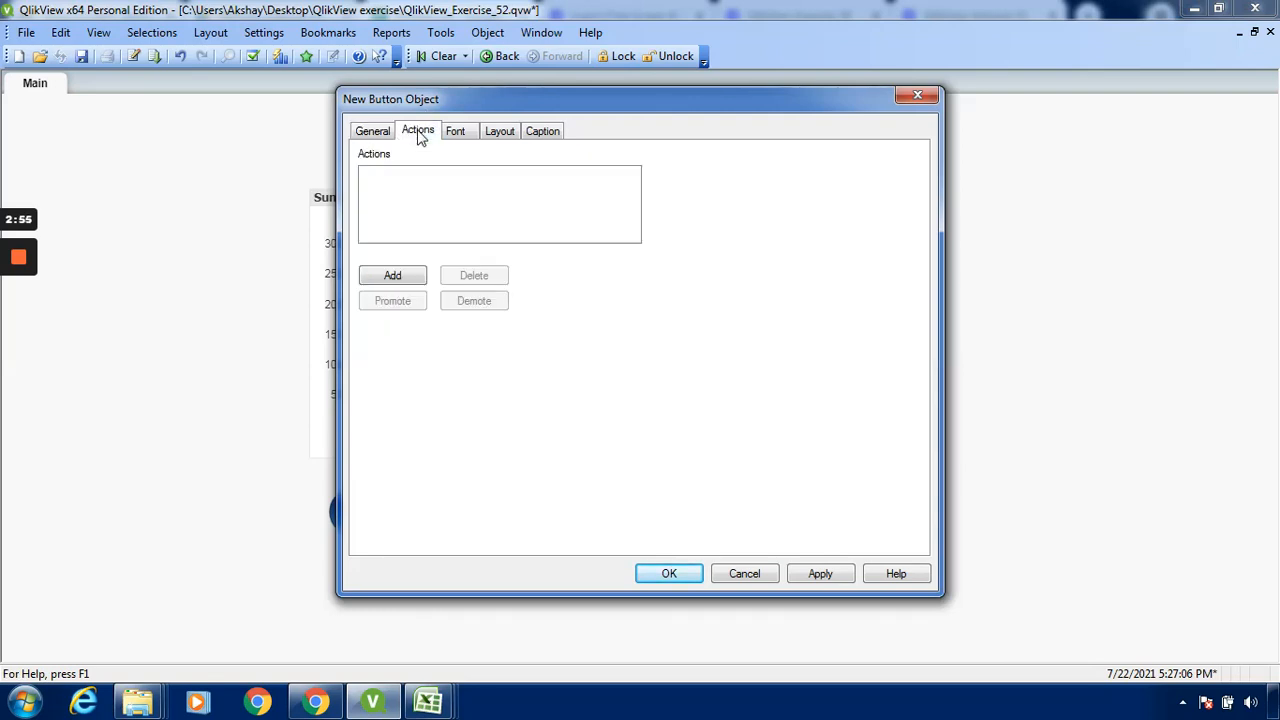
pyautogui.click(392, 277)
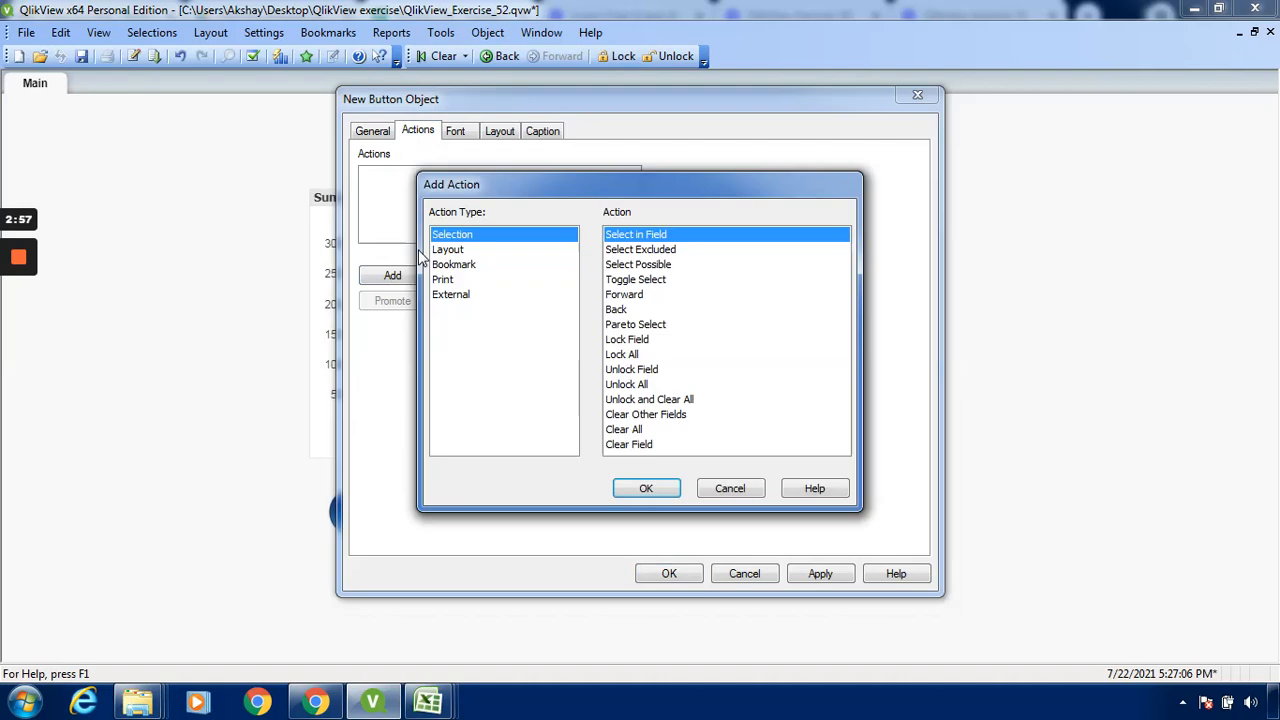
pyautogui.click(459, 299)
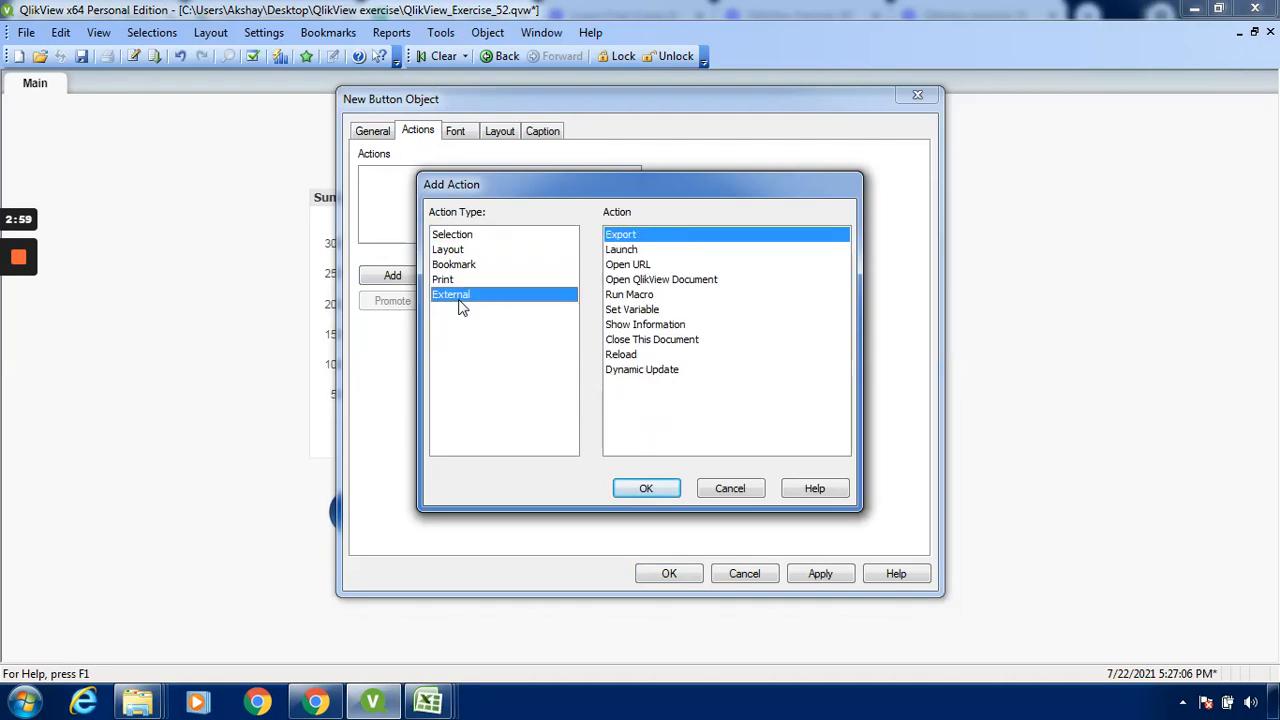
pyautogui.click(640, 310)
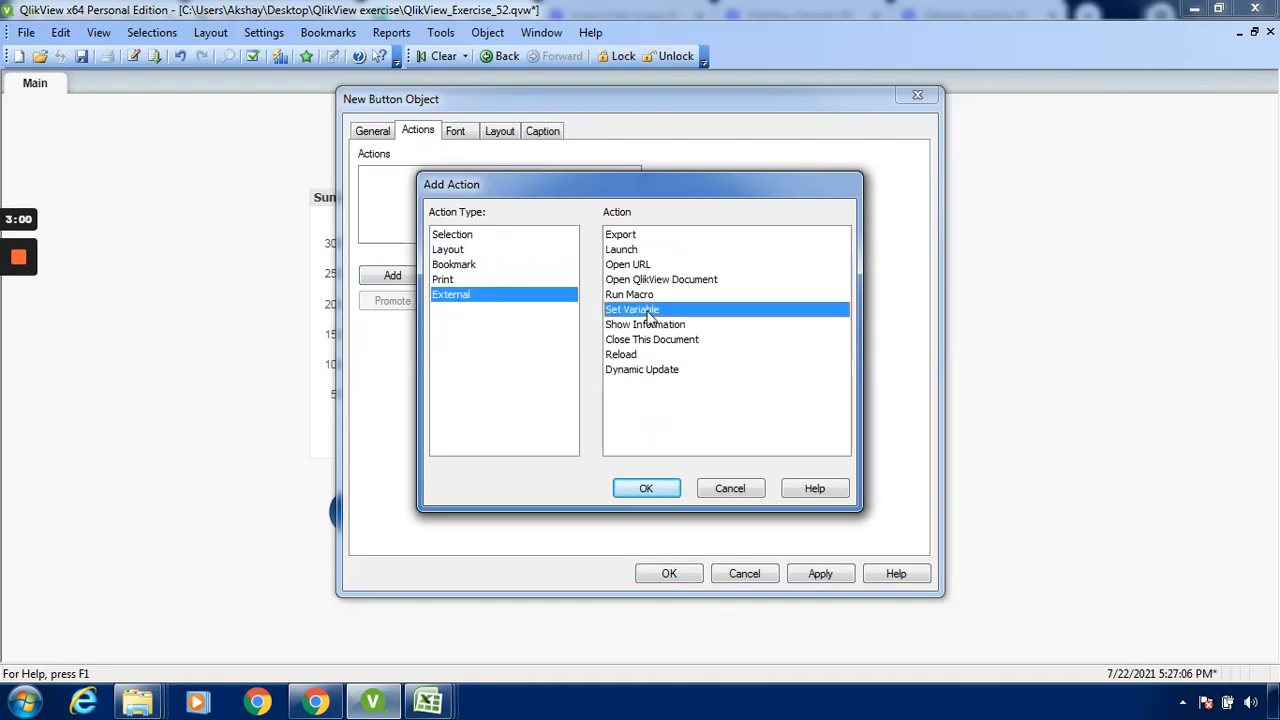
pyautogui.click(652, 488)
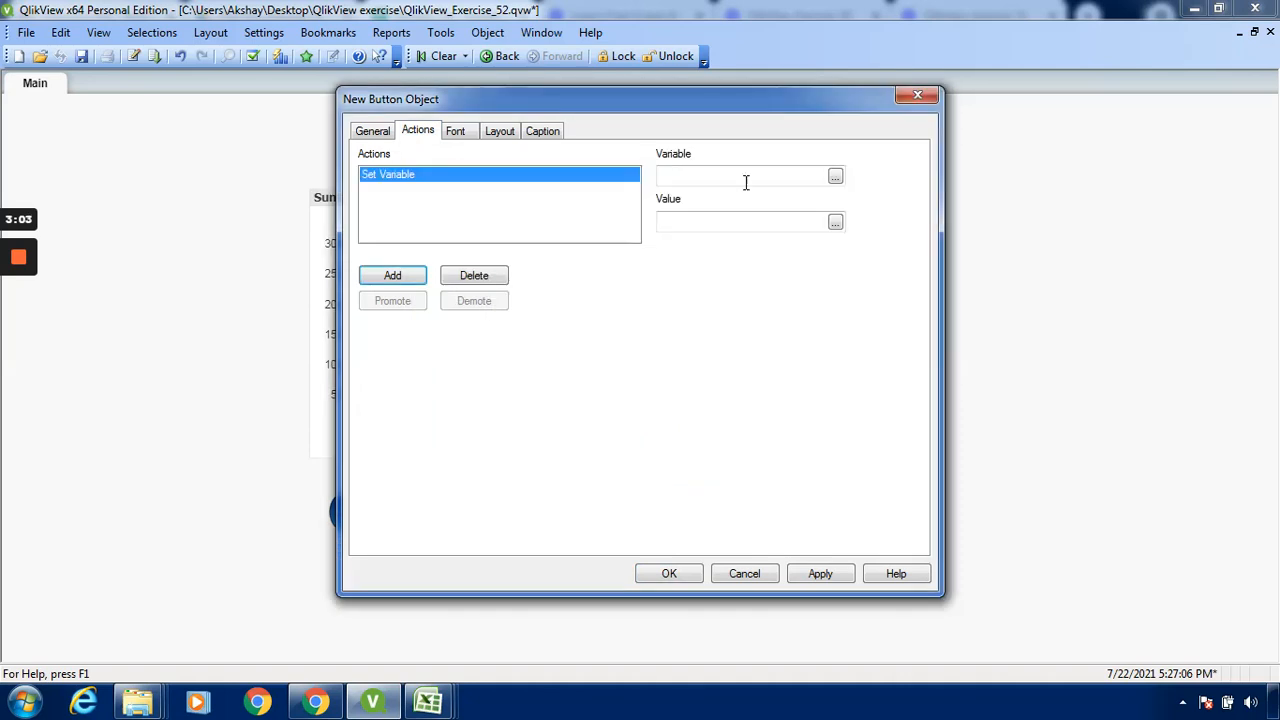
# Have the Hide button's action set the variable BrokenWeeks to 0, and place the button just below the lower-right part of the coffee sales chart
pyautogui.click(835, 177)
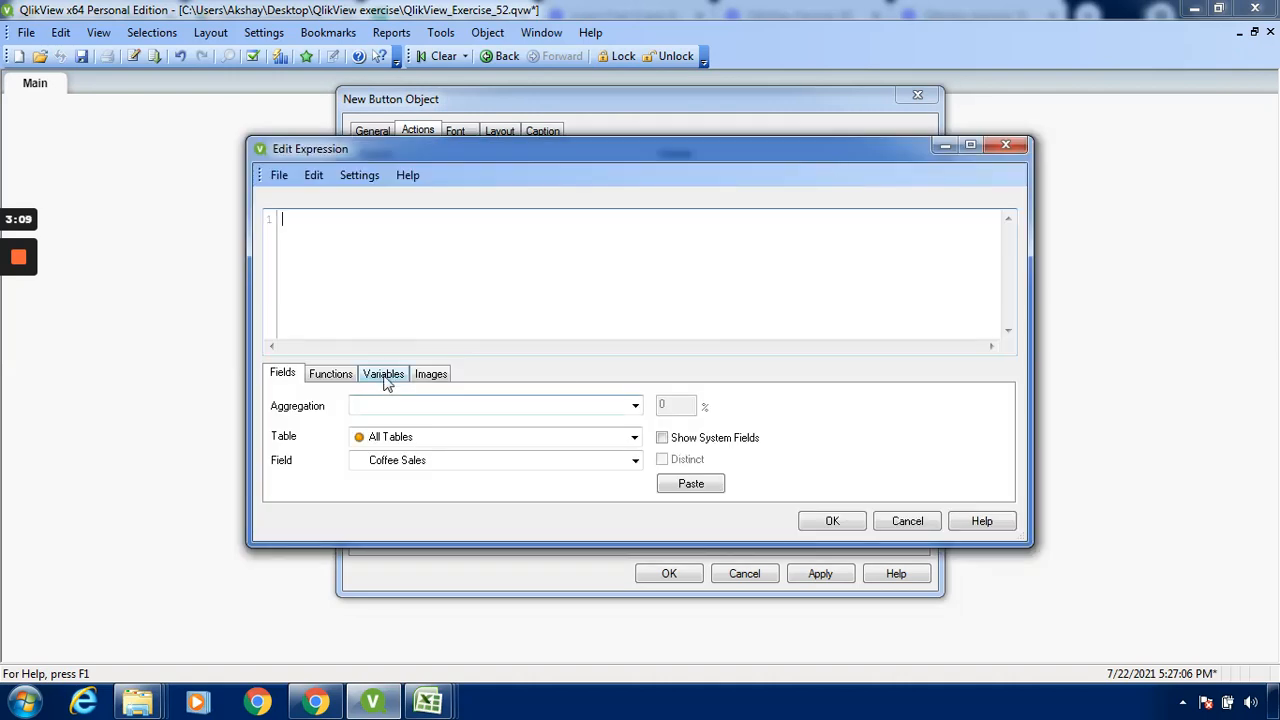
pyautogui.click(386, 377)
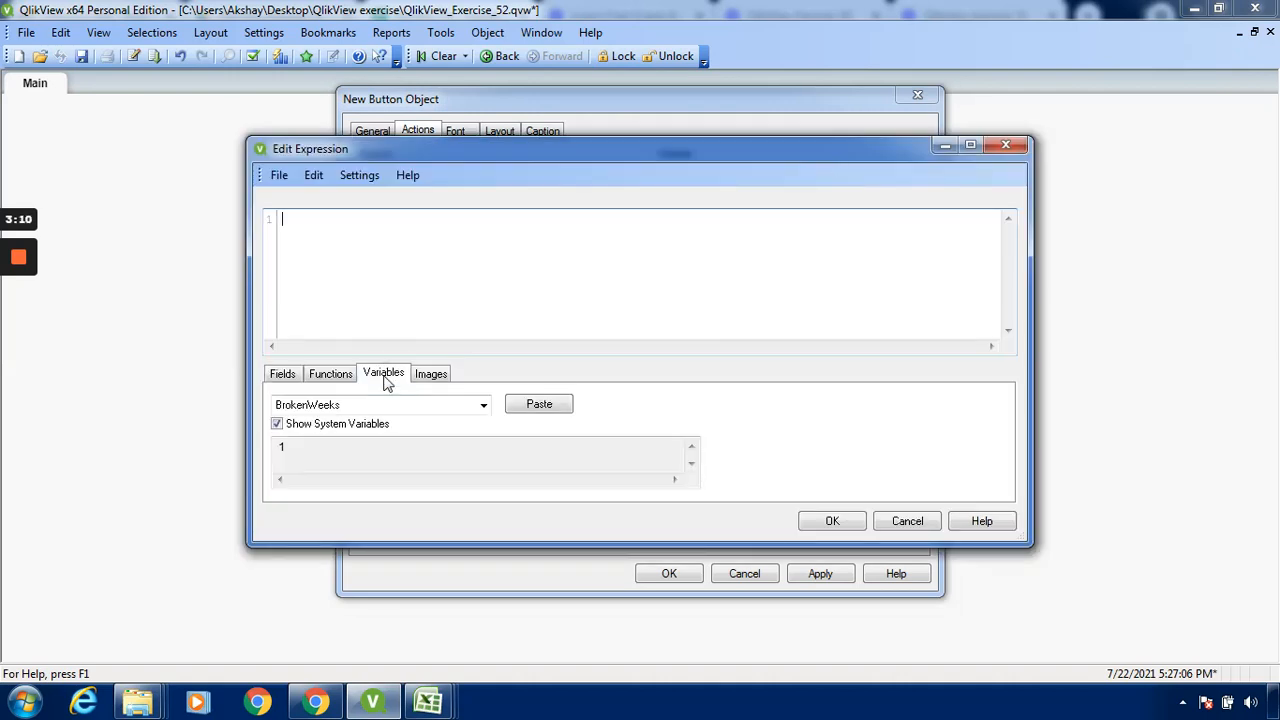
pyautogui.click(558, 406)
pyautogui.click(843, 521)
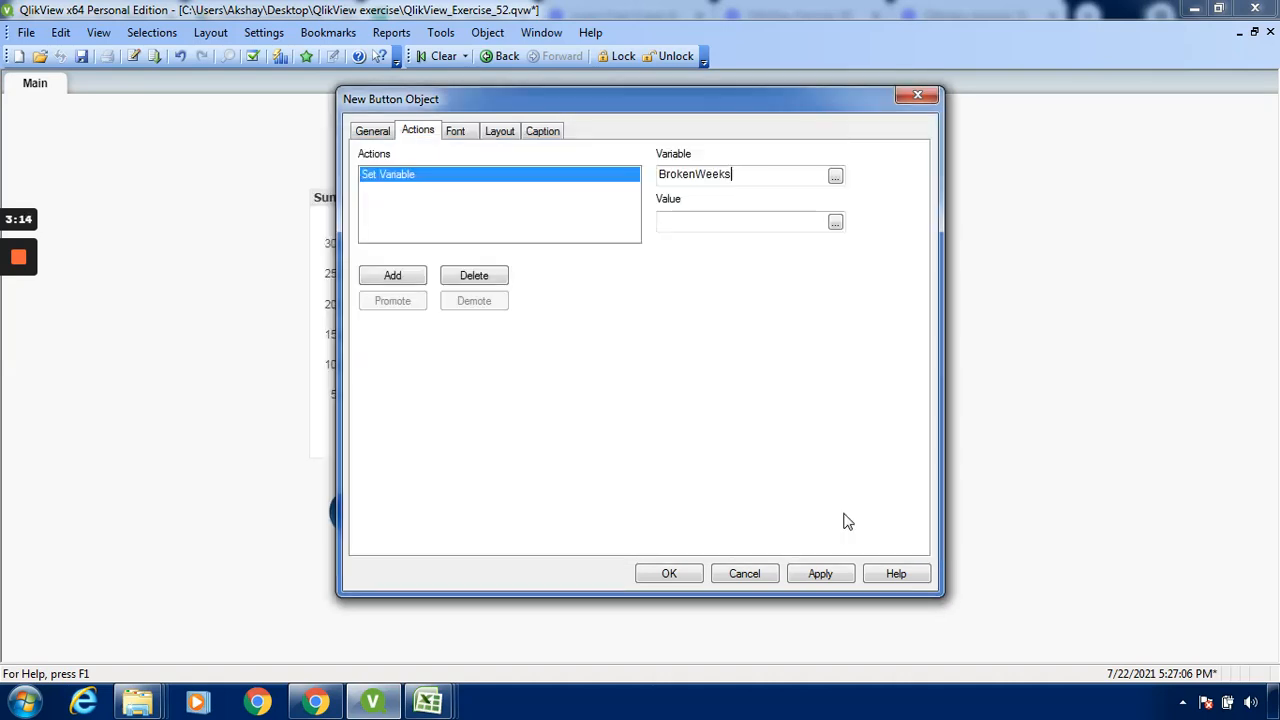
pyautogui.click(765, 228)
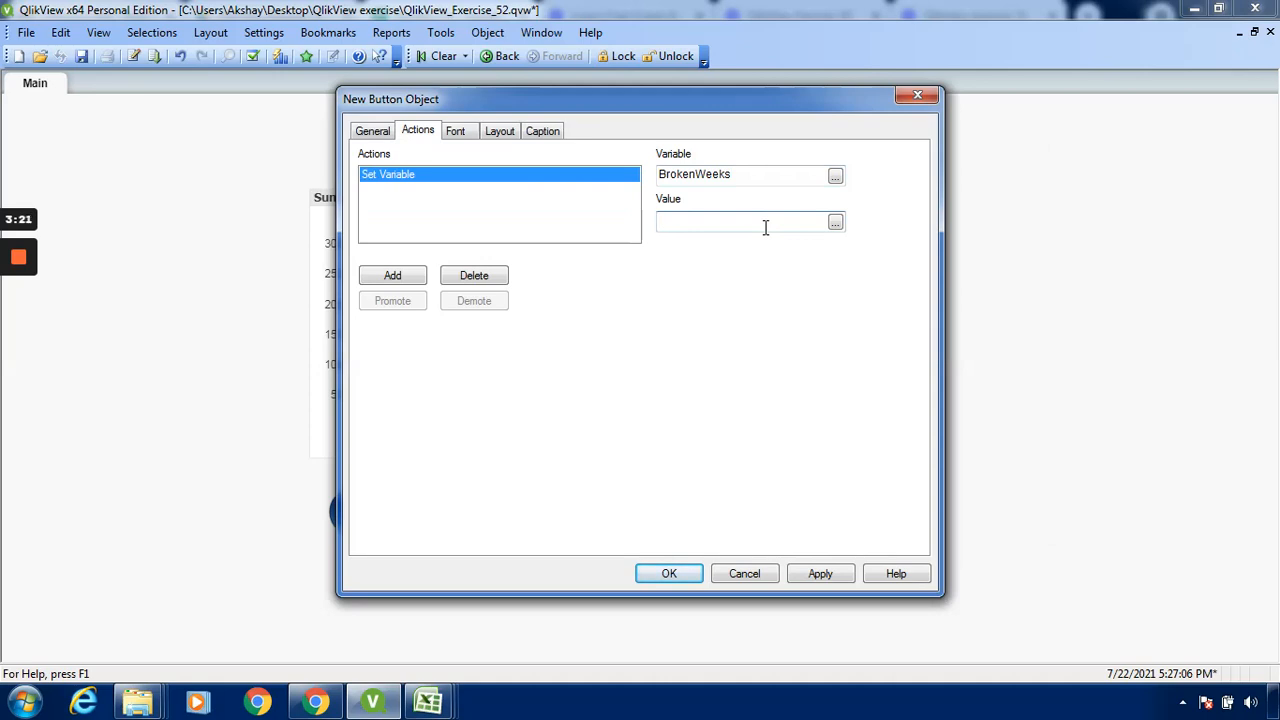
pyautogui.write('0')
pyautogui.click(822, 576)
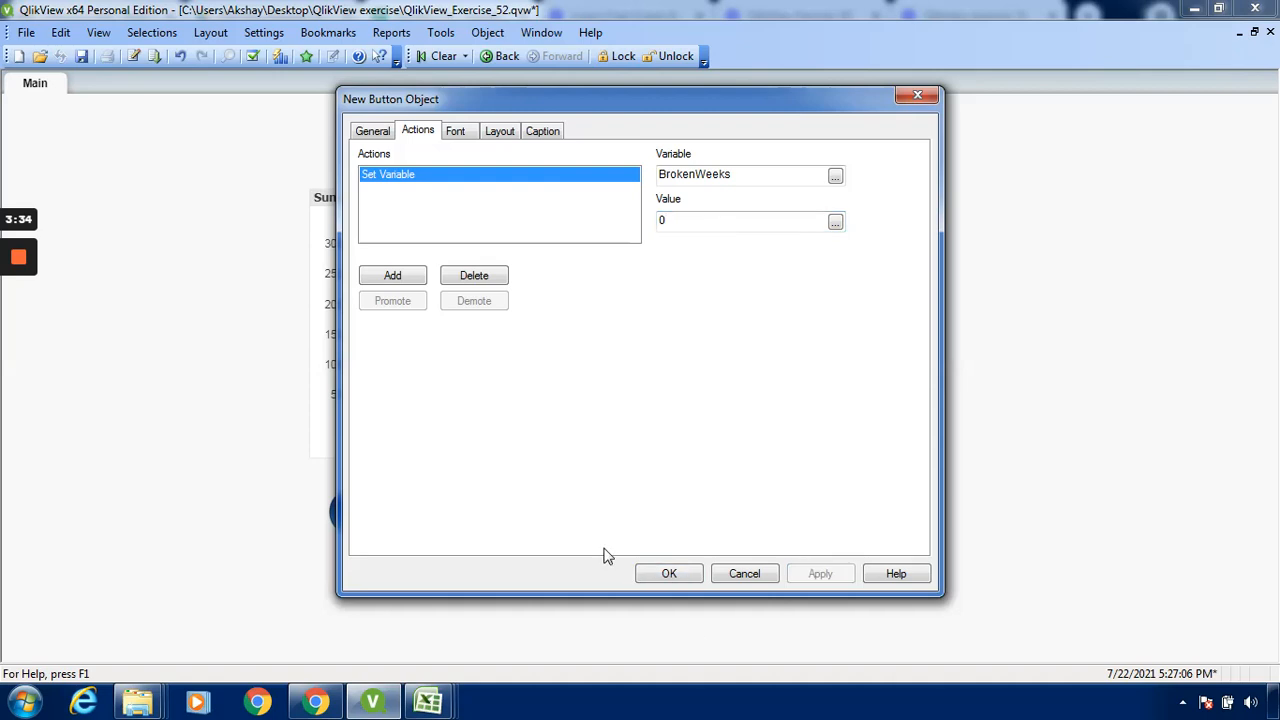
pyautogui.click(668, 575)
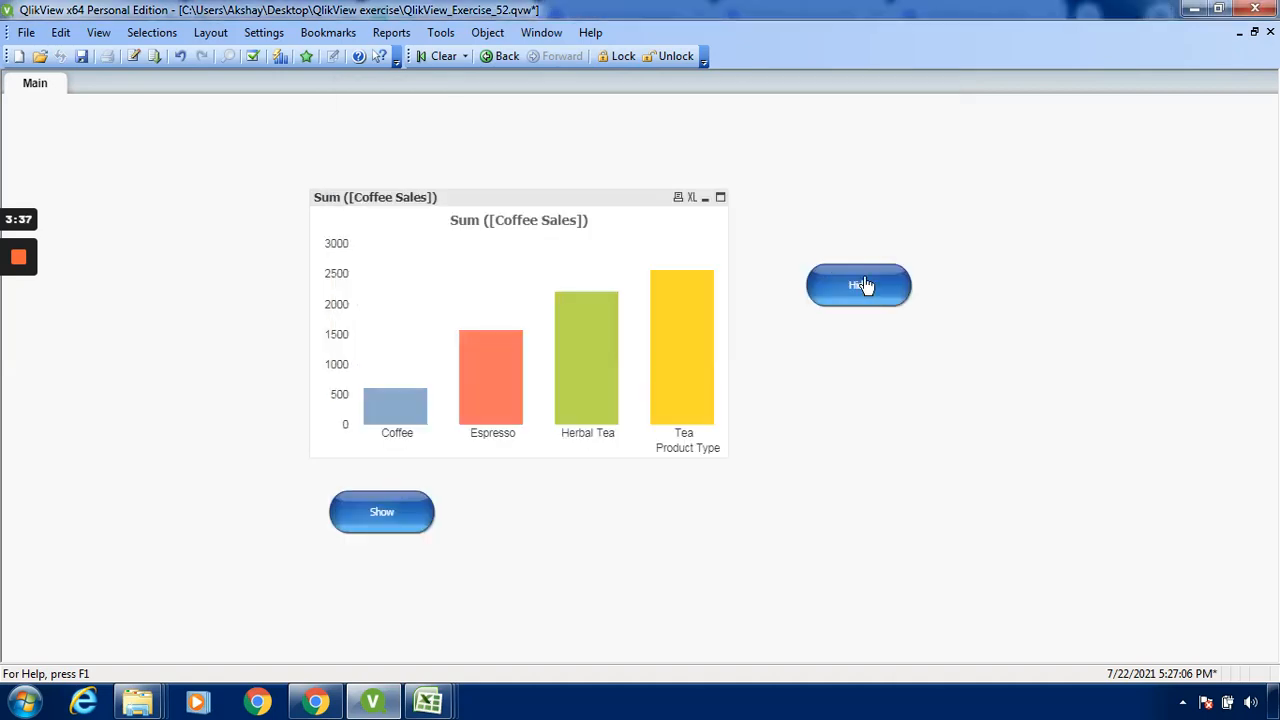
pyautogui.moveTo(865, 286); pyautogui.dragTo(668, 518)
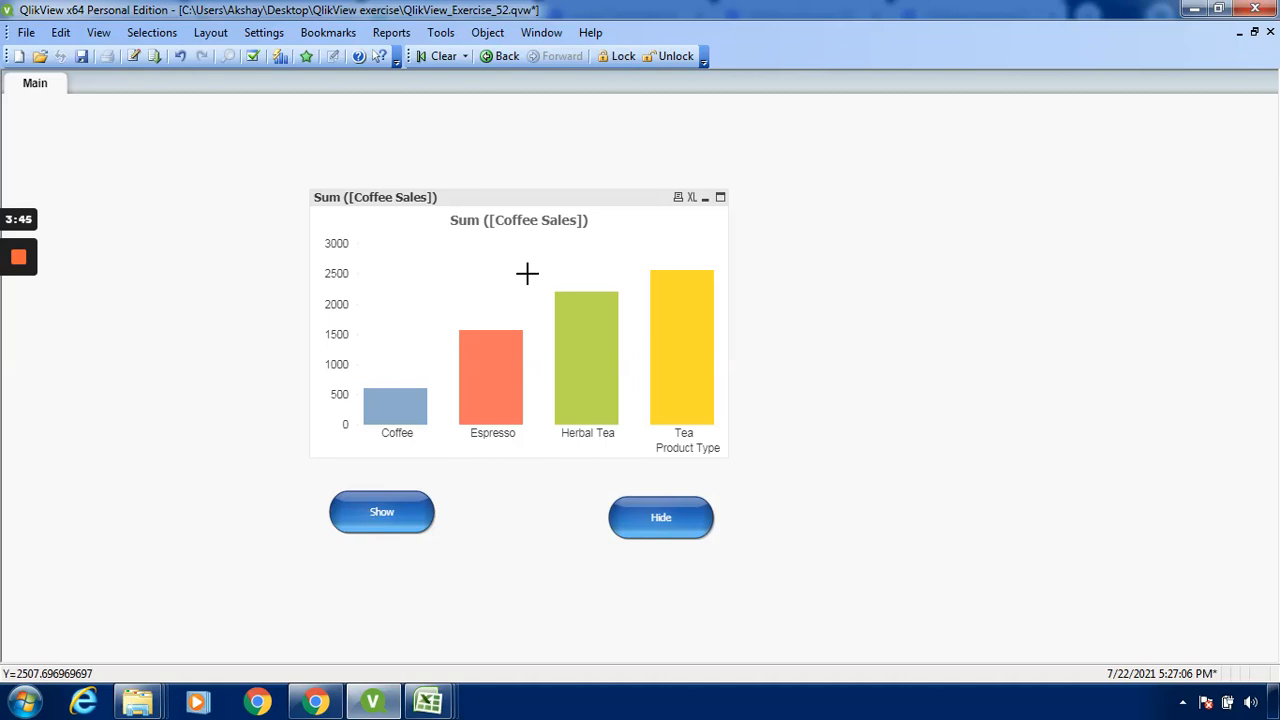
# Test the Hide and Show buttons by hiding and showing the coffee sales chart twice
pyautogui.click(680, 527)
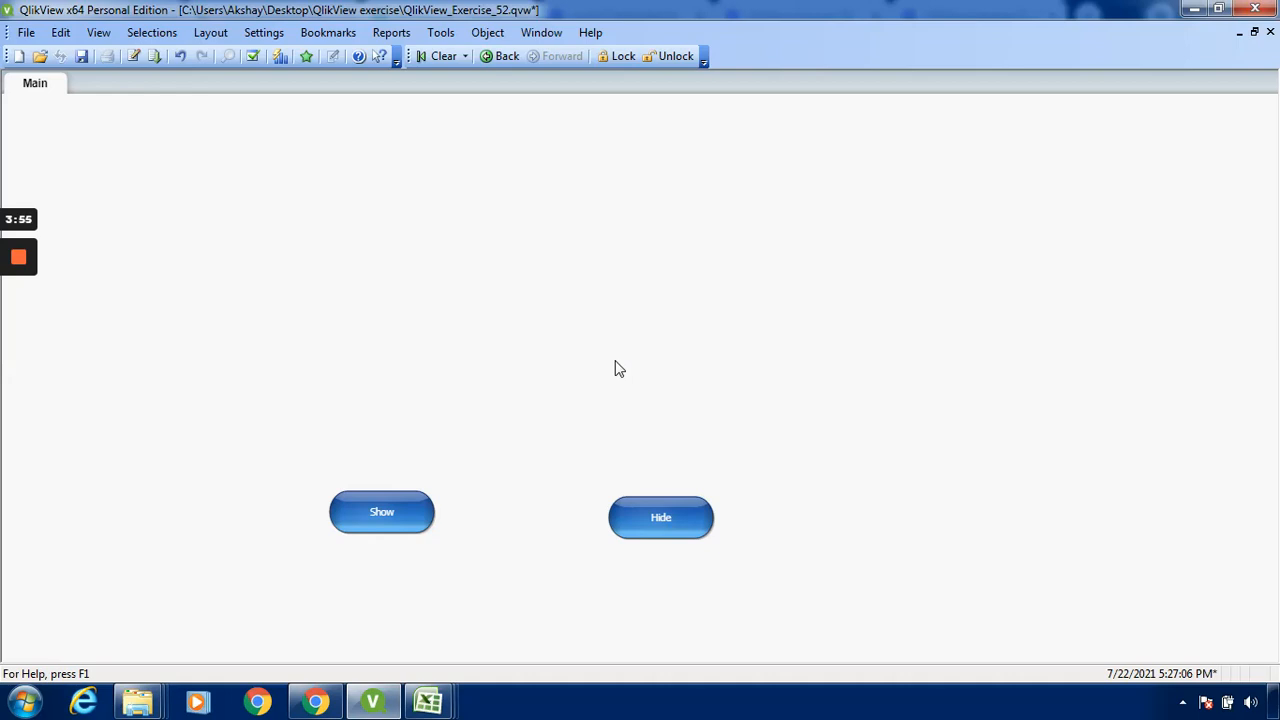
pyautogui.click(393, 523)
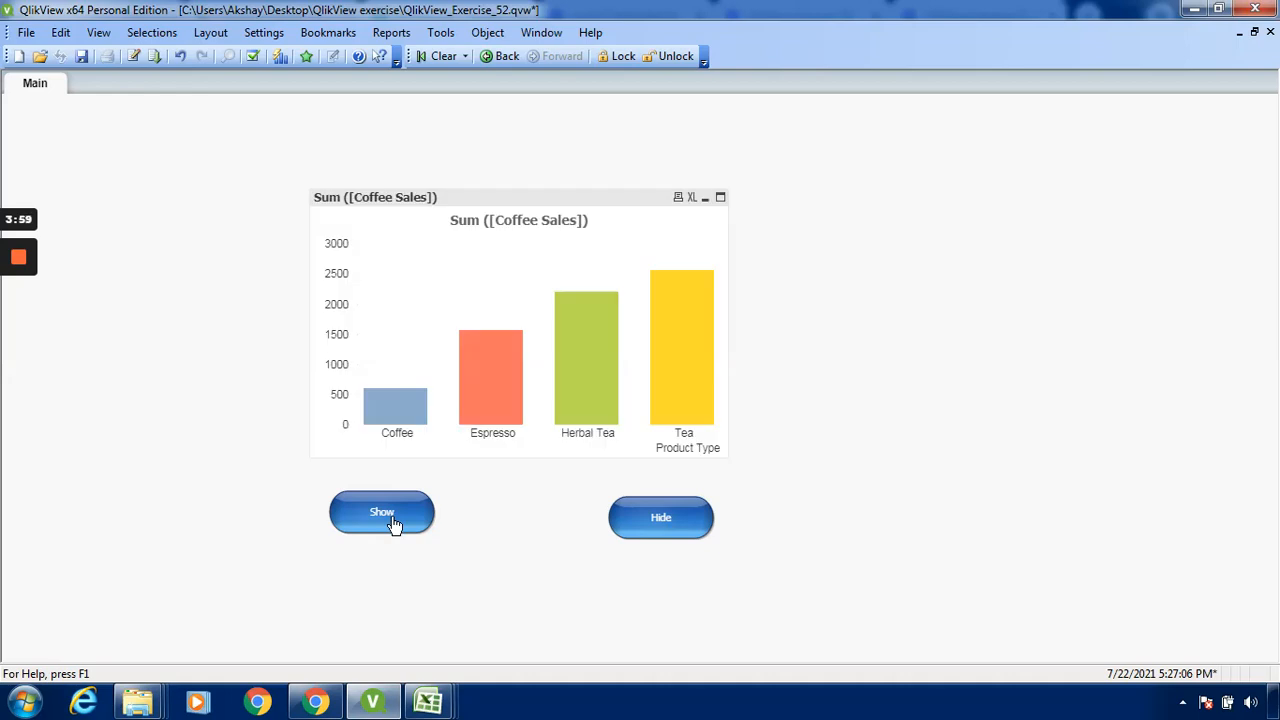
pyautogui.click(687, 529)
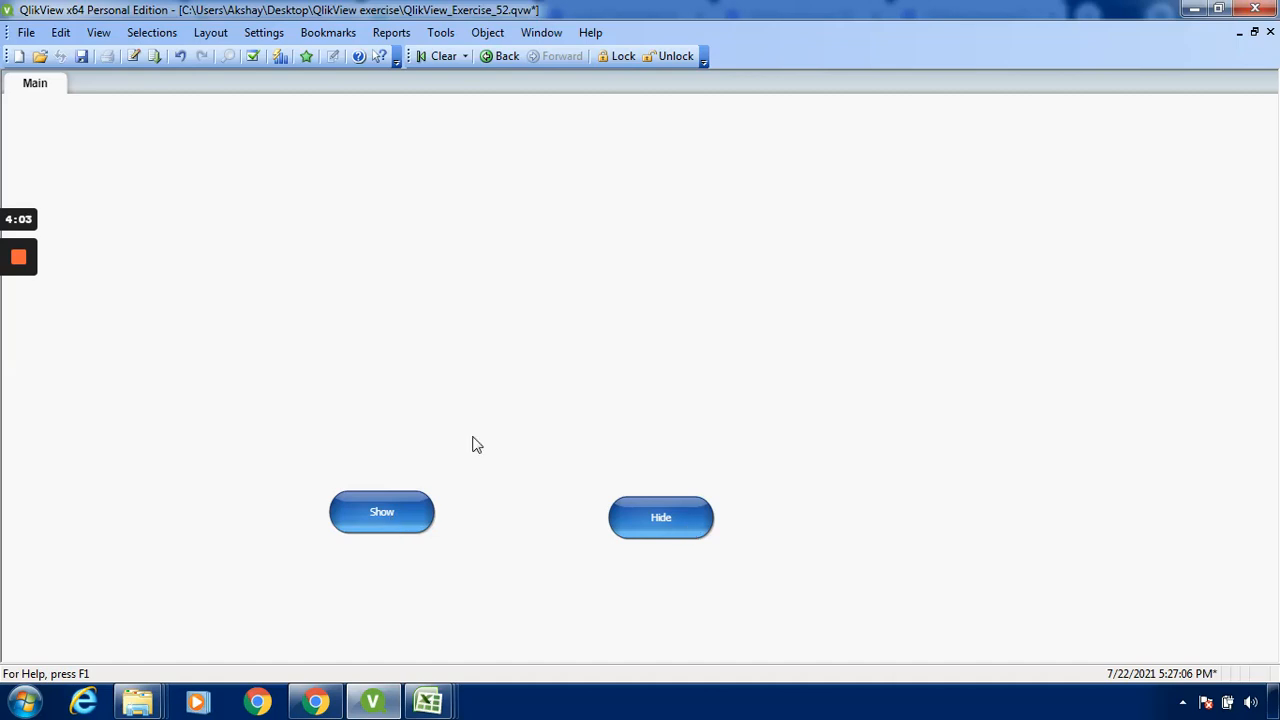
pyautogui.click(371, 530)
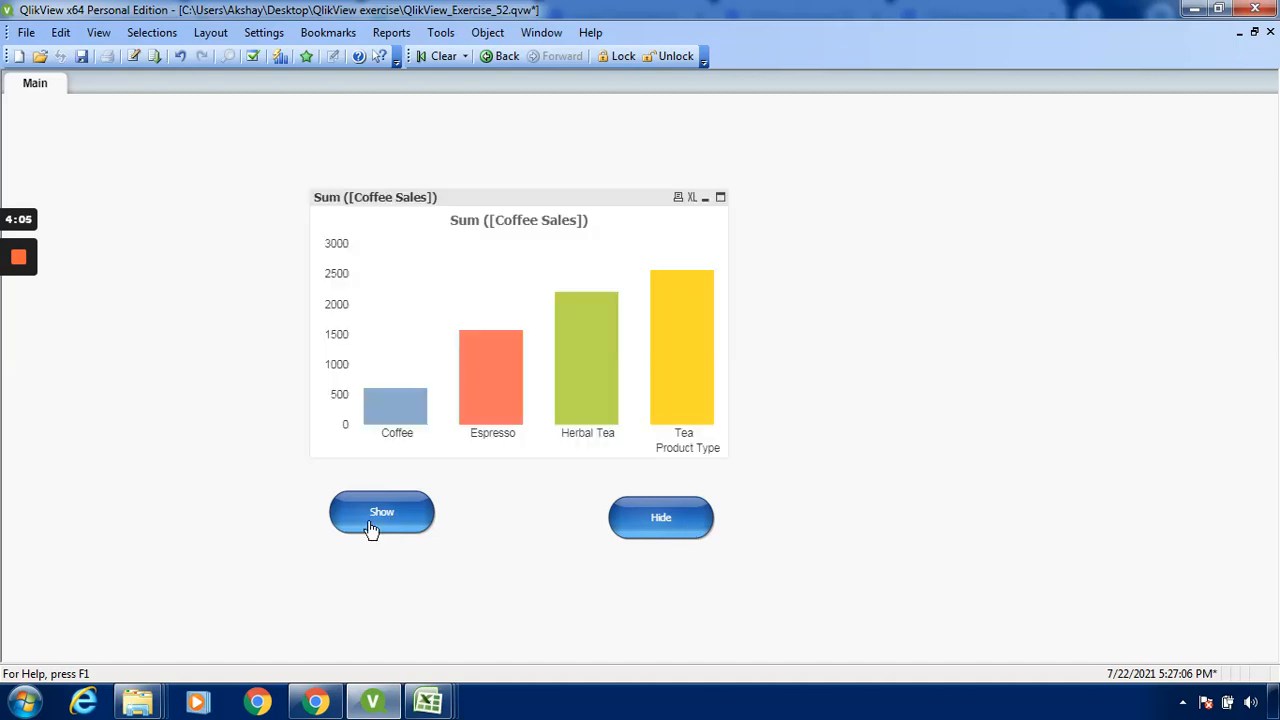